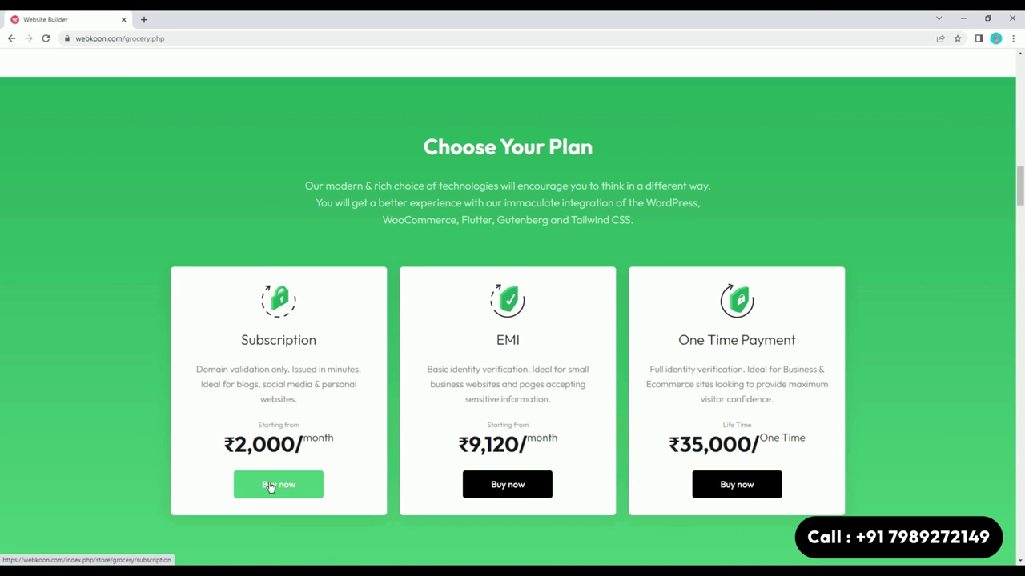
Buy the Grocery Subscription plan and scroll the ₹6,000.00 quarterly order down to Domain Configuration.
{"action": "left_click", "coordinate": [270, 486]}
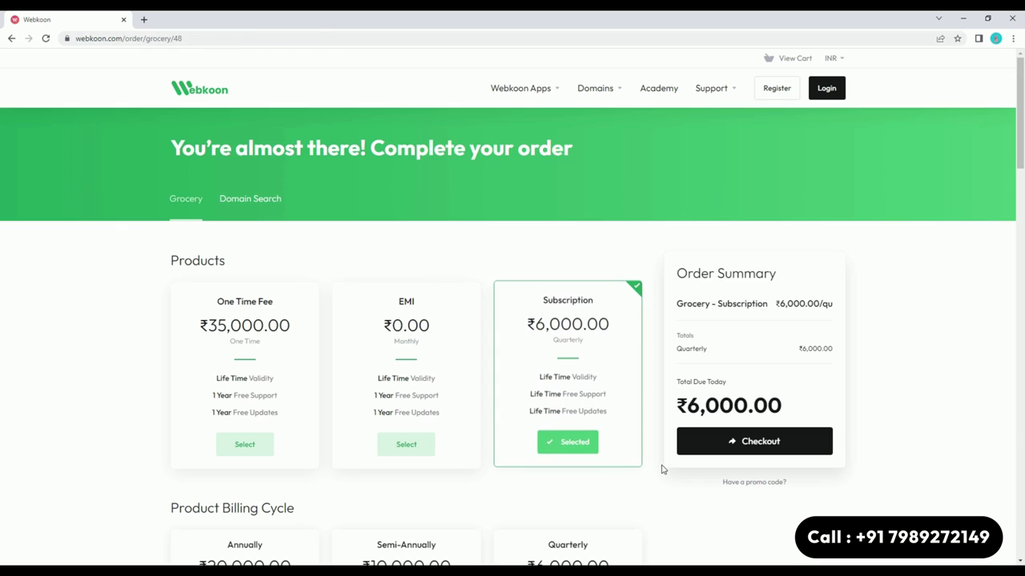
{"action": "middle_click", "coordinate": [660, 467]}
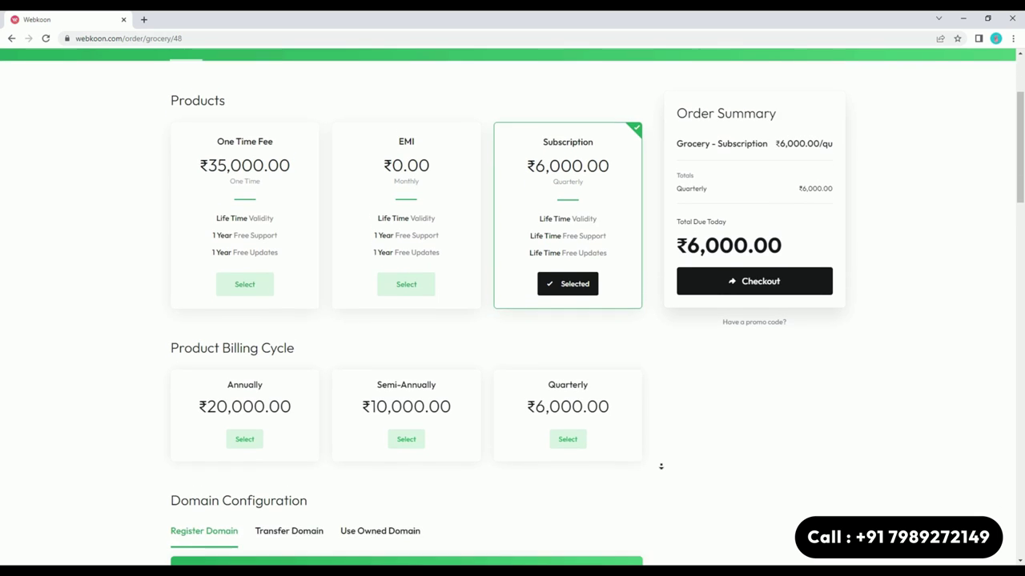
{"action": "left_click", "coordinate": [661, 469]}
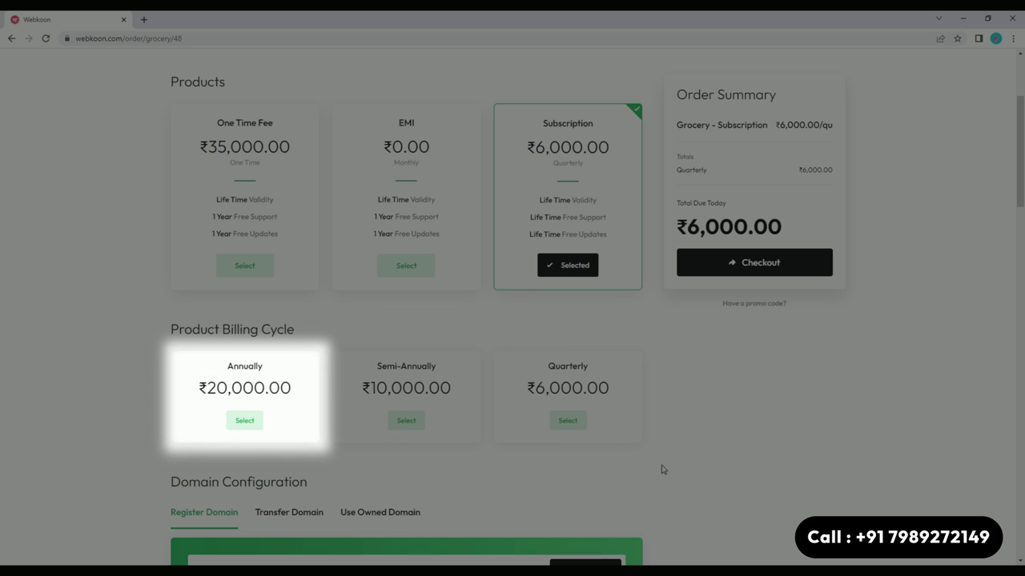
{"action": "middle_click", "coordinate": [662, 464]}
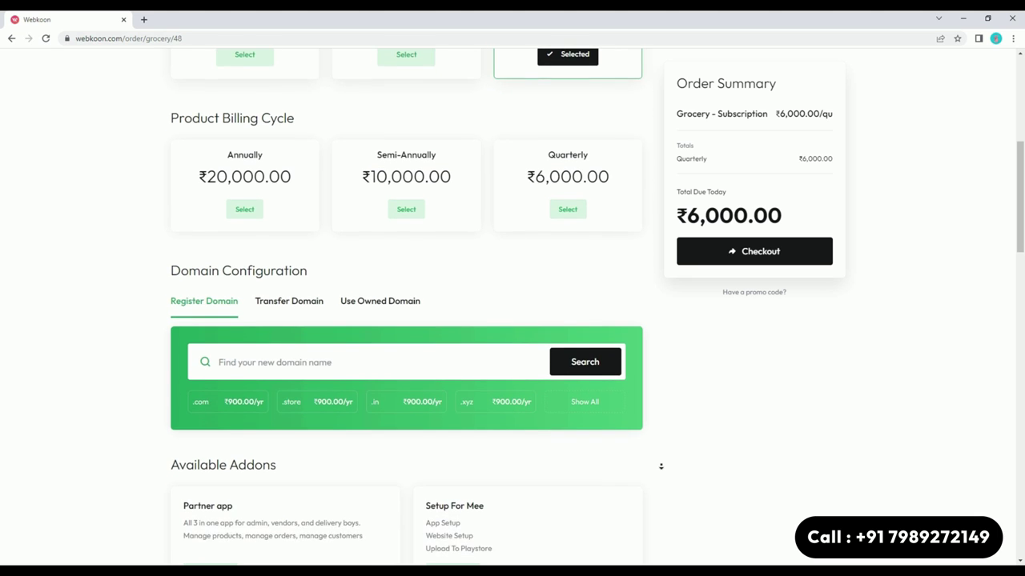
{"action": "left_click", "coordinate": [662, 468]}
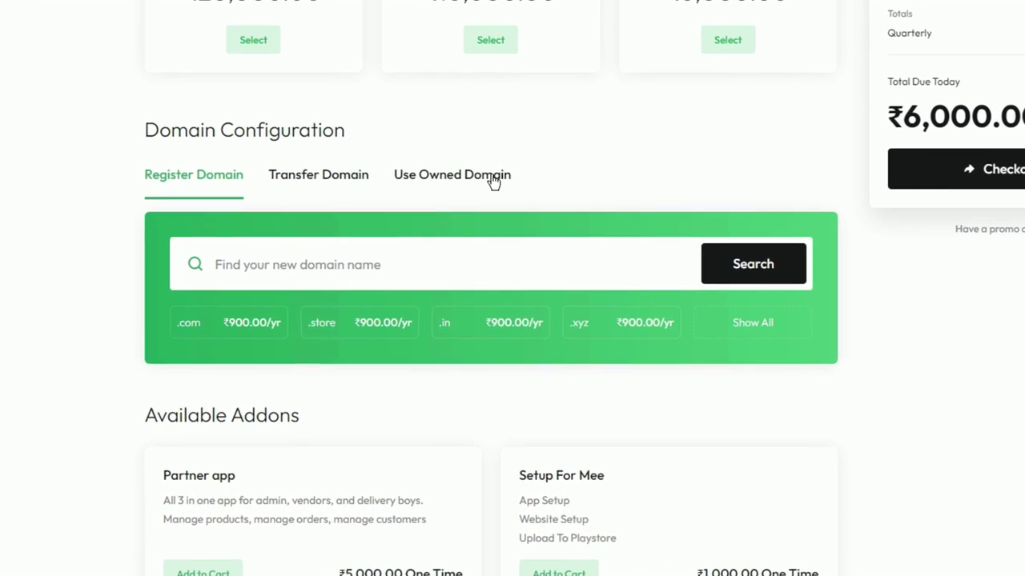
Enter kingb.in as the owned domain under Use Owned Domain and apply it.
{"action": "left_click", "coordinate": [490, 178]}
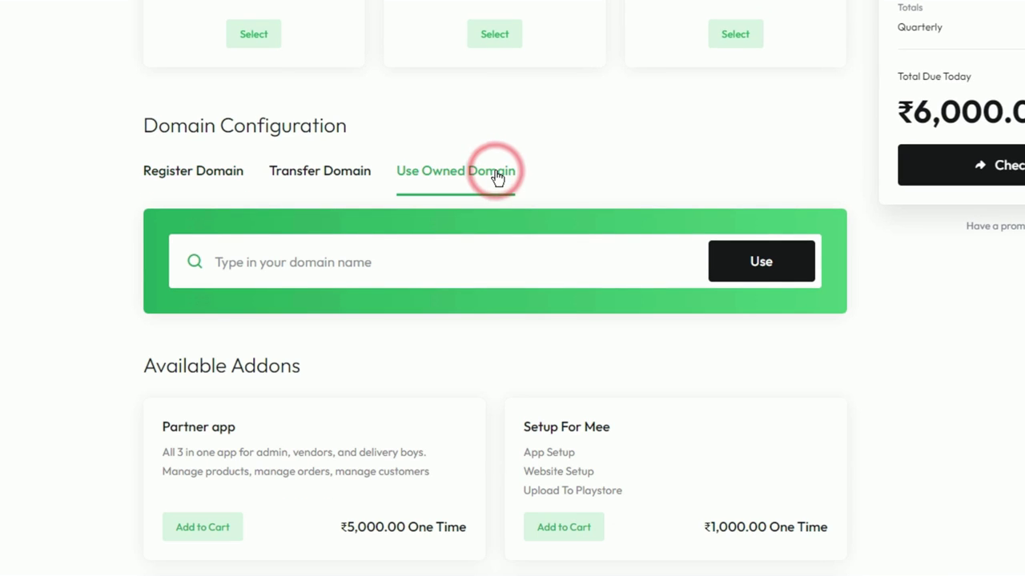
{"action": "left_click", "coordinate": [458, 261]}
{"action": "type", "text": "kingb."}
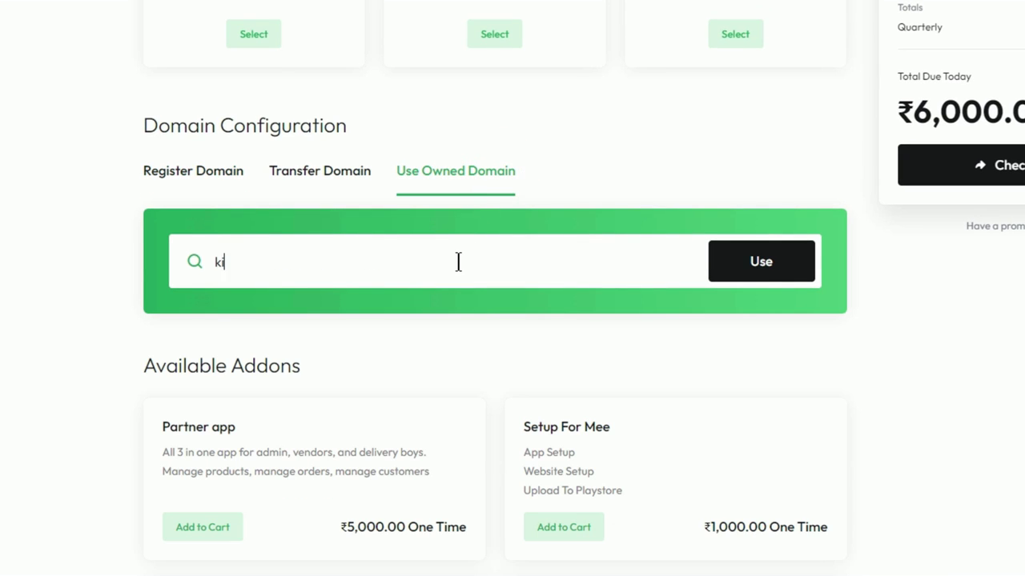
{"action": "type", "text": "in"}
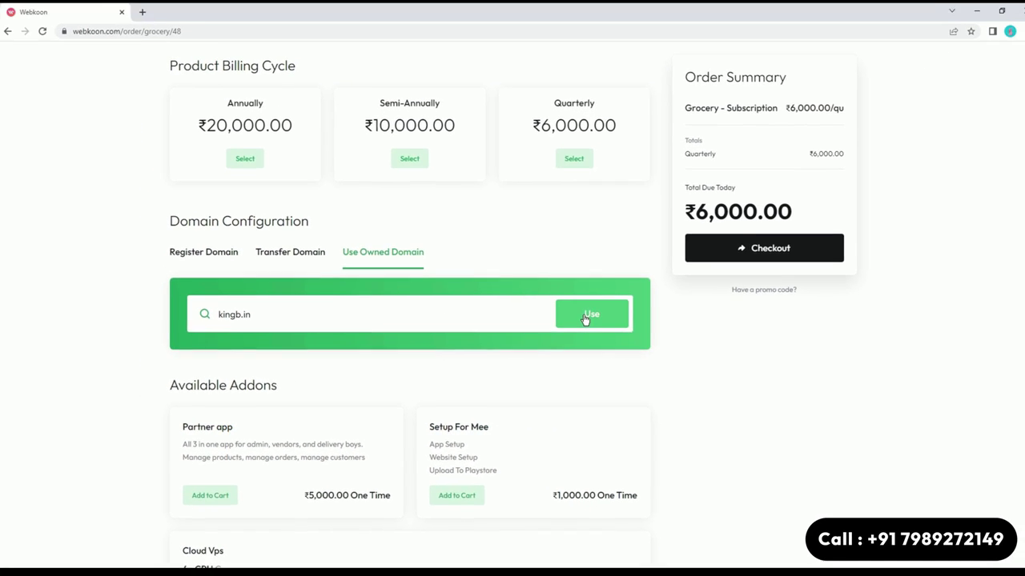
{"action": "left_click", "coordinate": [584, 317]}
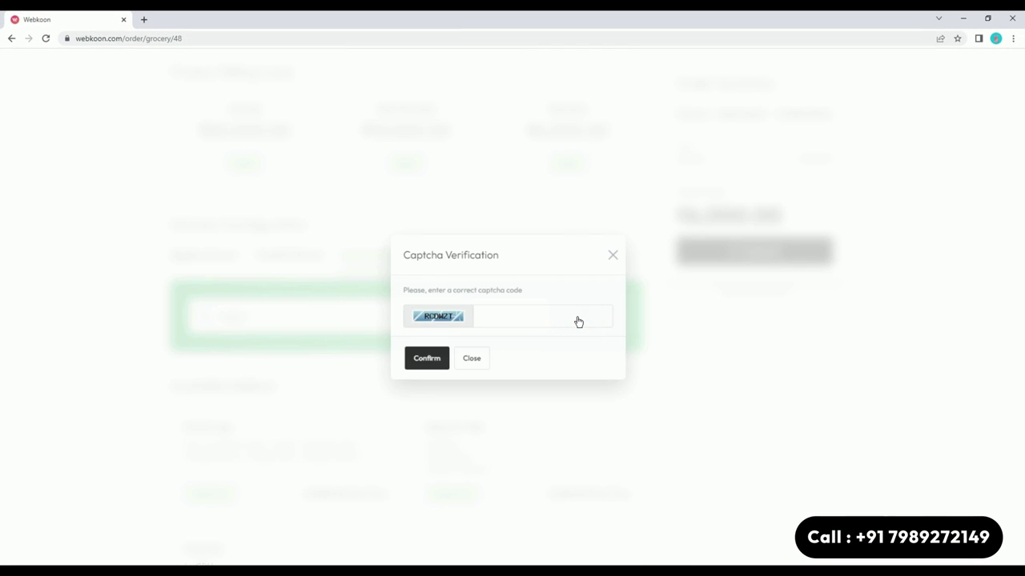
Enter the captcha code and confirm it so the domain is attached.
{"action": "left_click", "coordinate": [546, 318]}
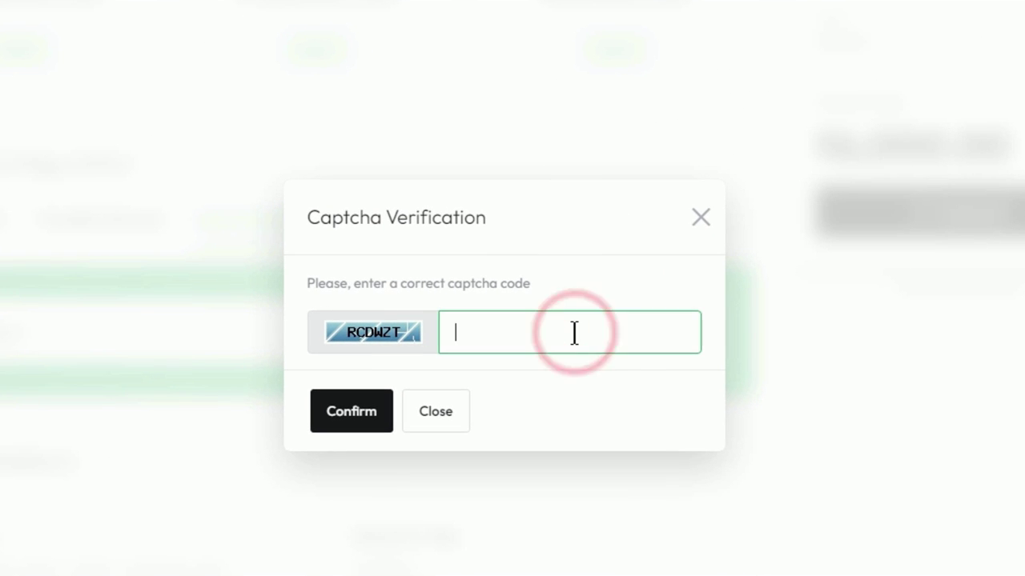
{"action": "type", "text": "RCD"}
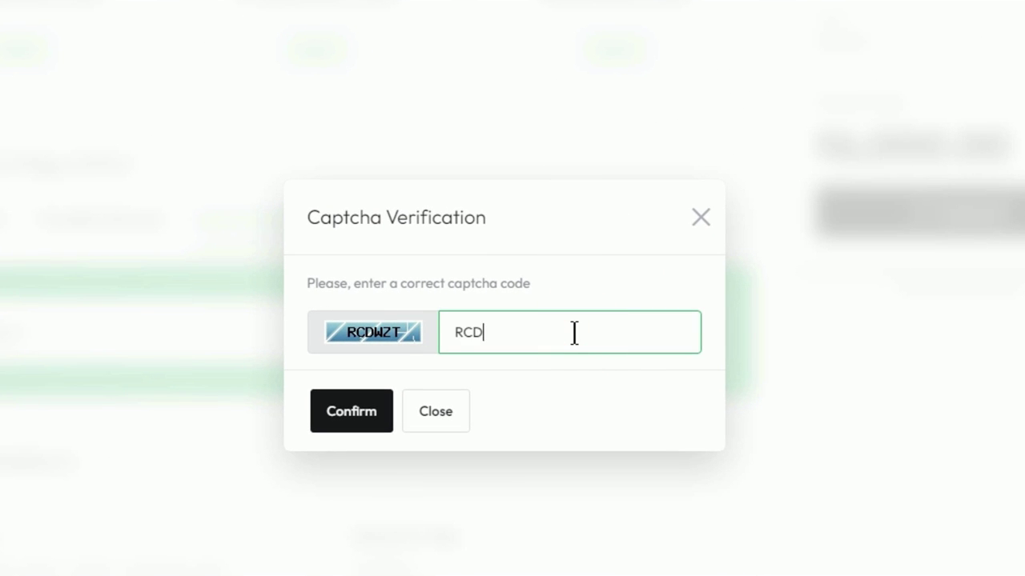
{"action": "type", "text": "WZT"}
{"action": "left_click", "coordinate": [327, 418]}
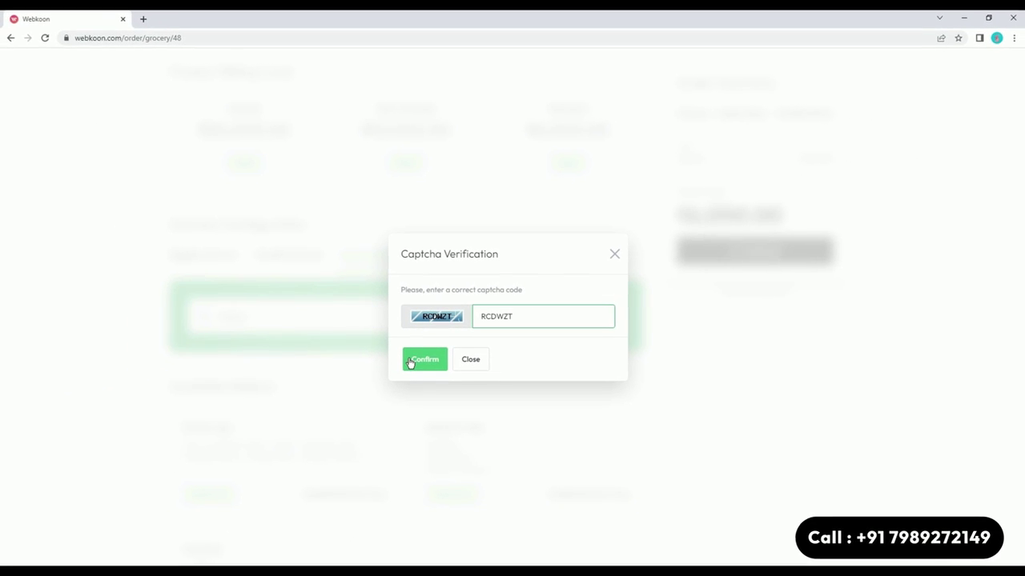
{"action": "left_click", "coordinate": [410, 360]}
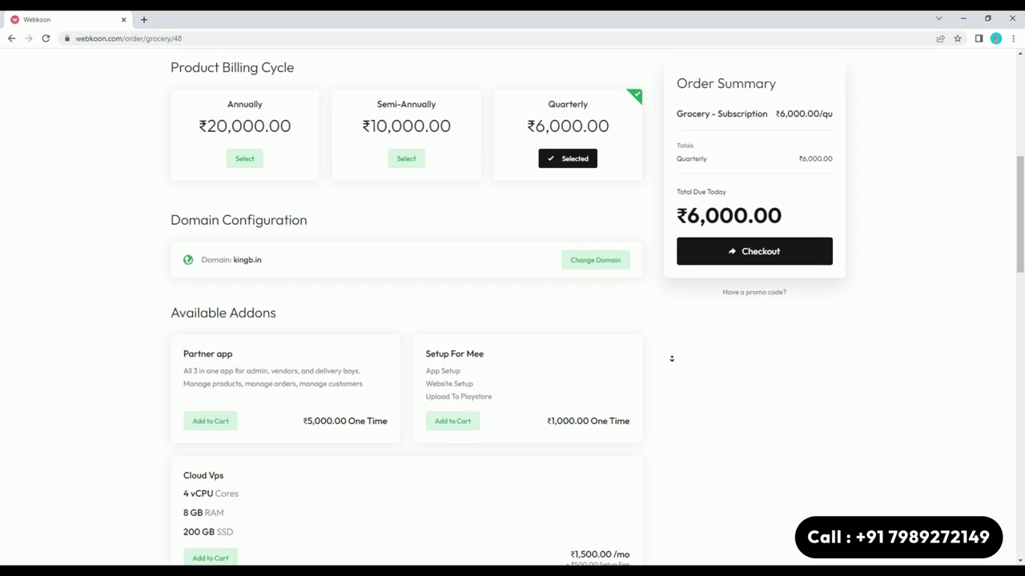
{"action": "middle_click", "coordinate": [672, 360]}
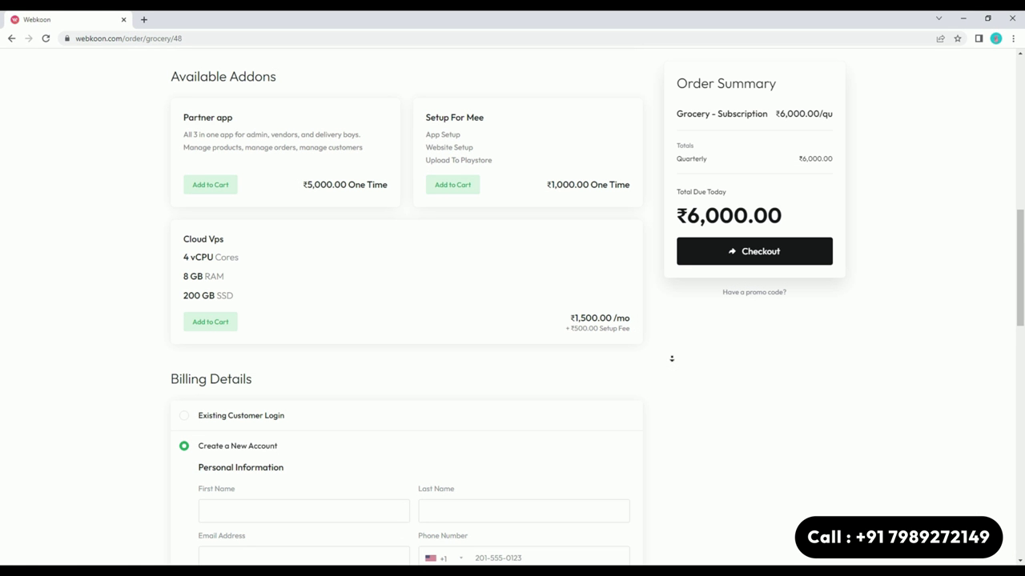
Fill in the account holder's first name, last name and e-mail address.
{"action": "scroll", "coordinate": [672, 358], "scroll_direction": "down", "scroll_amount": 2}
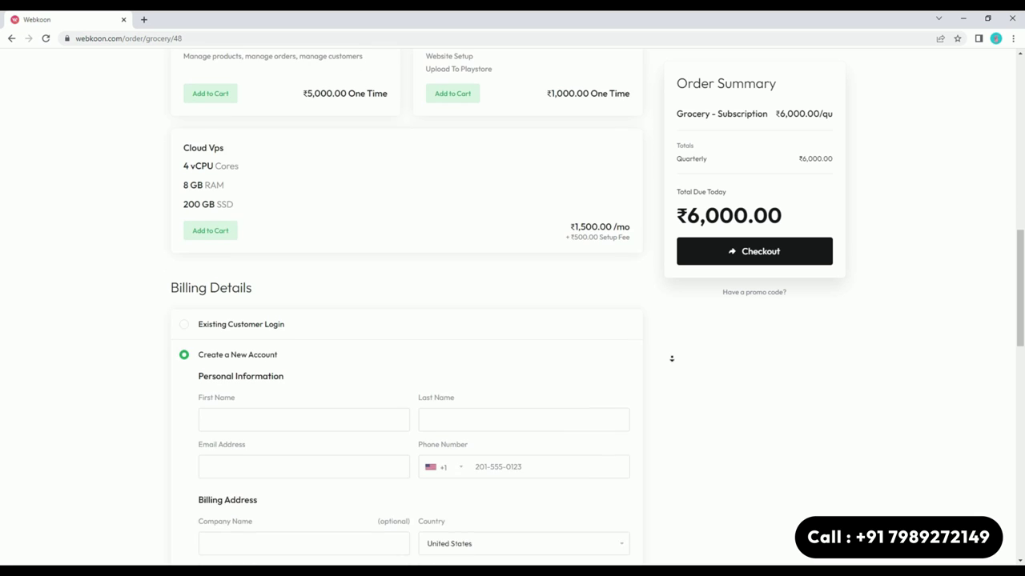
{"action": "scroll", "coordinate": [672, 359], "scroll_direction": "down", "scroll_amount": 3}
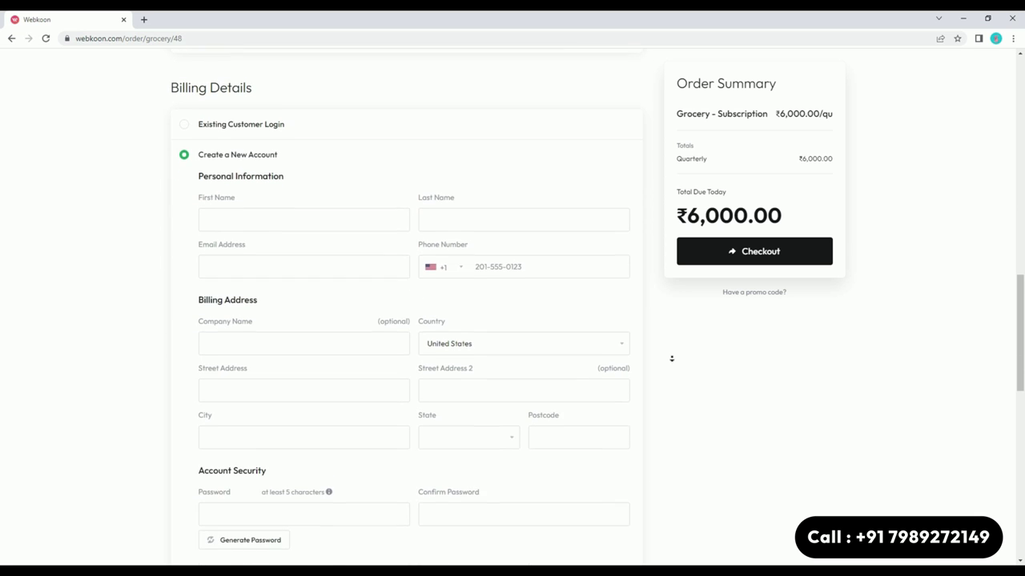
{"action": "left_click", "coordinate": [265, 192]}
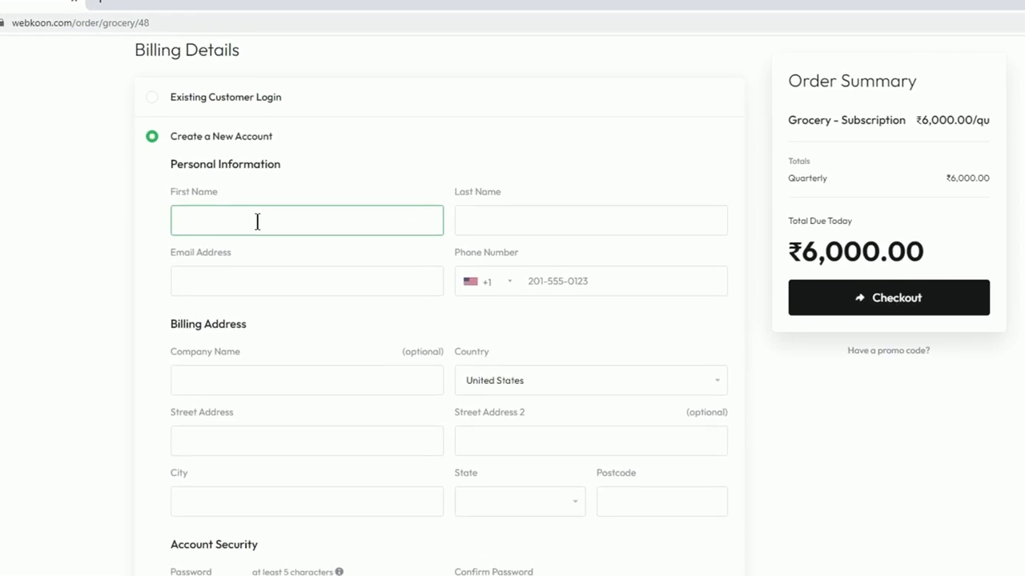
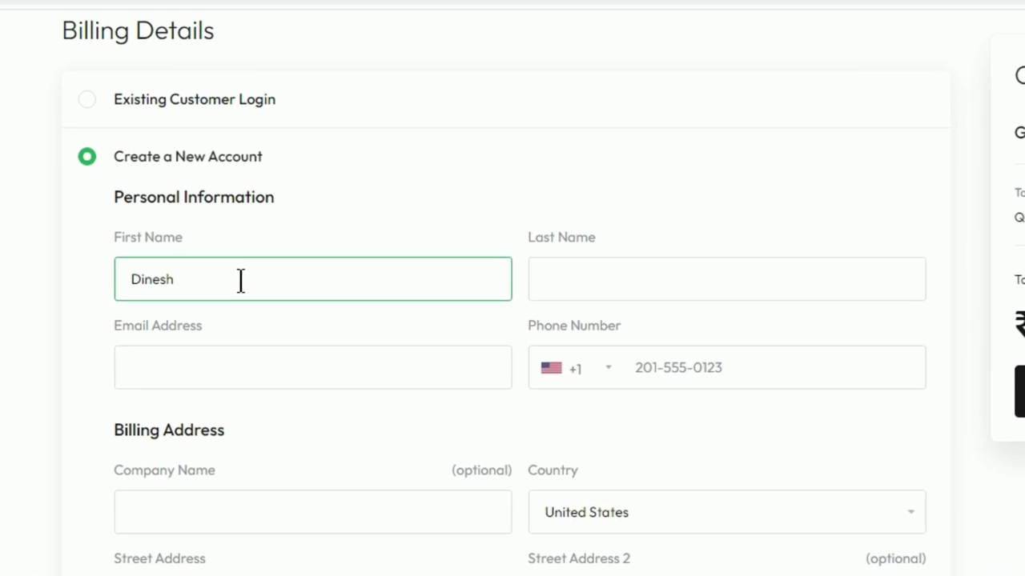
{"action": "key", "text": "Tab"}
{"action": "key", "text": "Tab"}
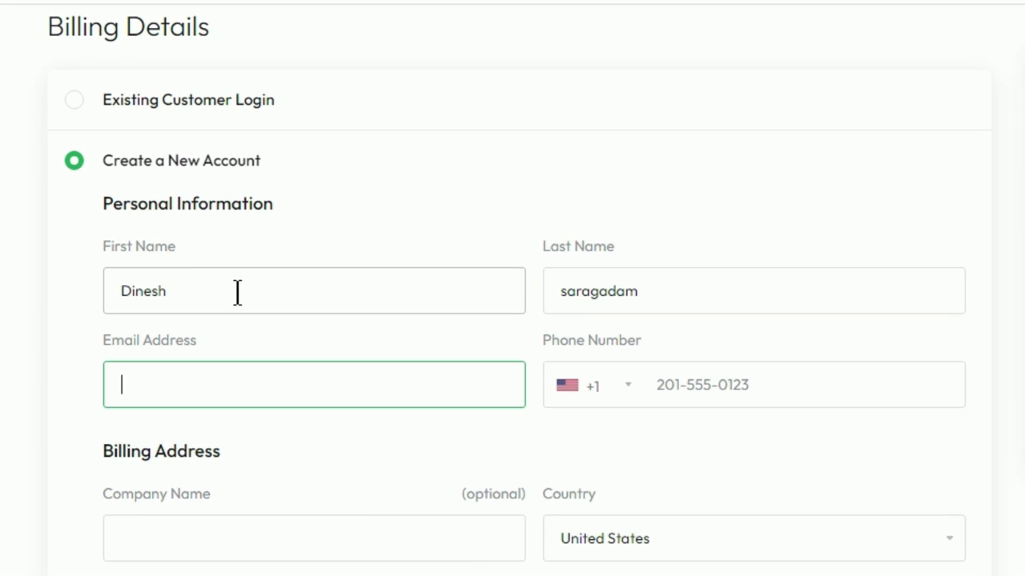
Enter the customer's phone number with the India (+91) code and company name kingb.
{"action": "left_click", "coordinate": [570, 385]}
{"action": "left_click", "coordinate": [654, 524]}
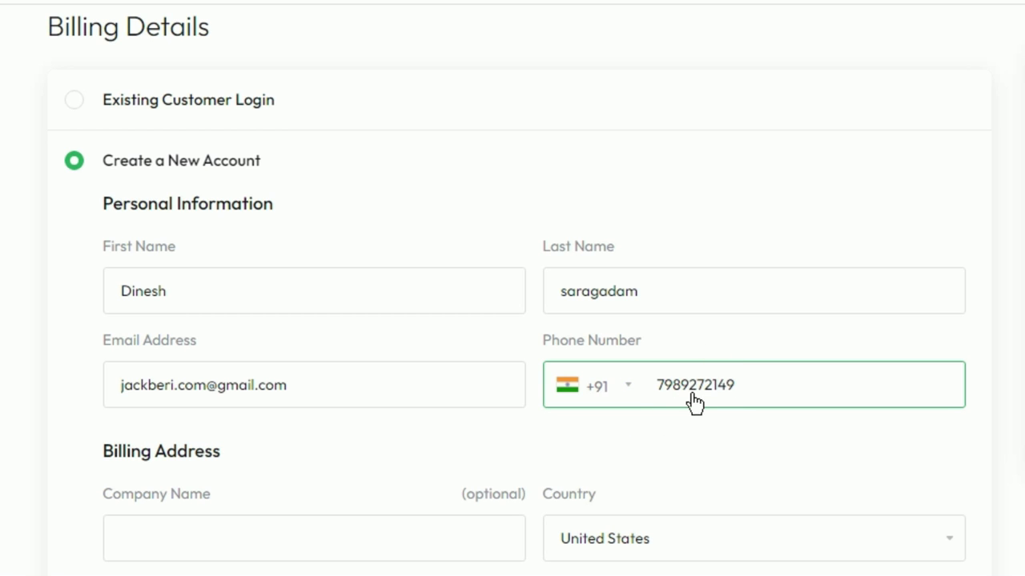
{"action": "left_click", "coordinate": [399, 536]}
{"action": "type", "text": "kingb"}
Set the billing country to India and fill in both street address lines.
{"action": "left_click", "coordinate": [579, 457]}
{"action": "type", "text": "india"}
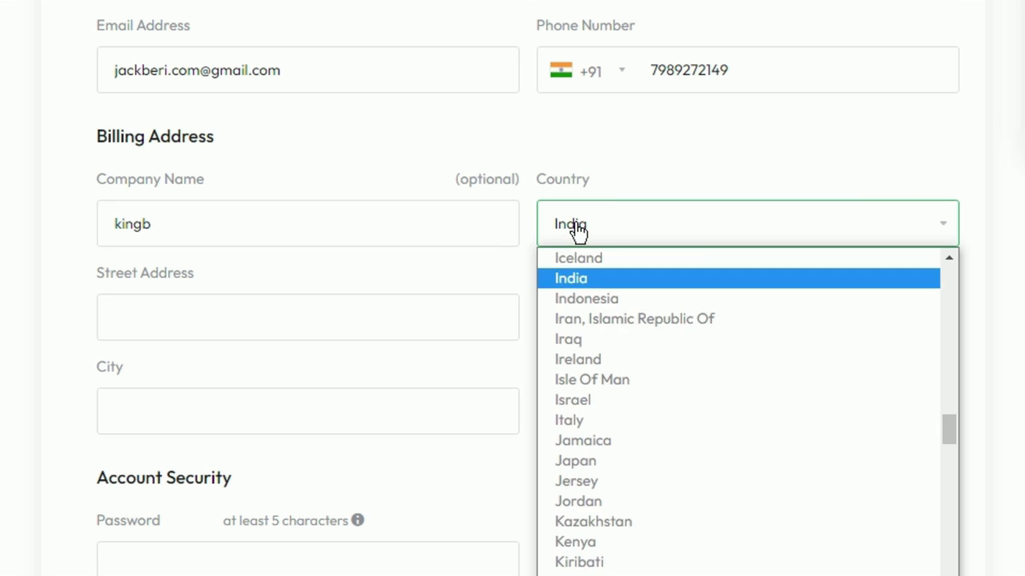
{"action": "key", "text": "Return"}
{"action": "left_click", "coordinate": [373, 313]}
{"action": "type", "text": "pendurthi"}
{"action": "left_click", "coordinate": [592, 305]}
{"action": "type", "text": "nallaquary"}
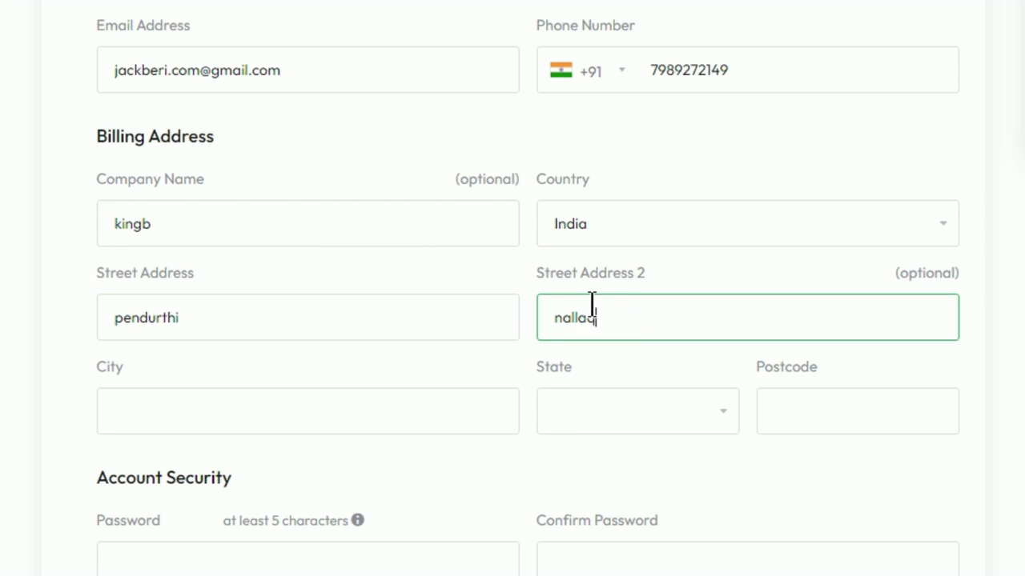
Enter the city, choose Andhra Pradesh as state, and fill in the postcode.
{"action": "left_click", "coordinate": [408, 402]}
{"action": "type", "text": "vizag"}
{"action": "left_click", "coordinate": [601, 413]}
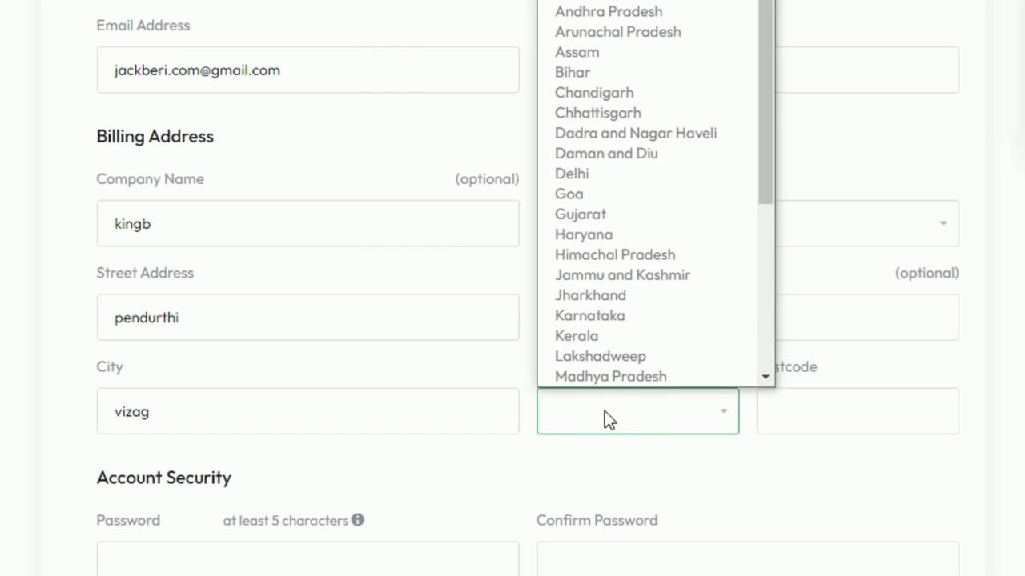
{"action": "left_click", "coordinate": [819, 412]}
{"action": "type", "text": "531173"}
Enter the account password and confirm it in the second password field.
{"action": "left_click", "coordinate": [472, 407]}
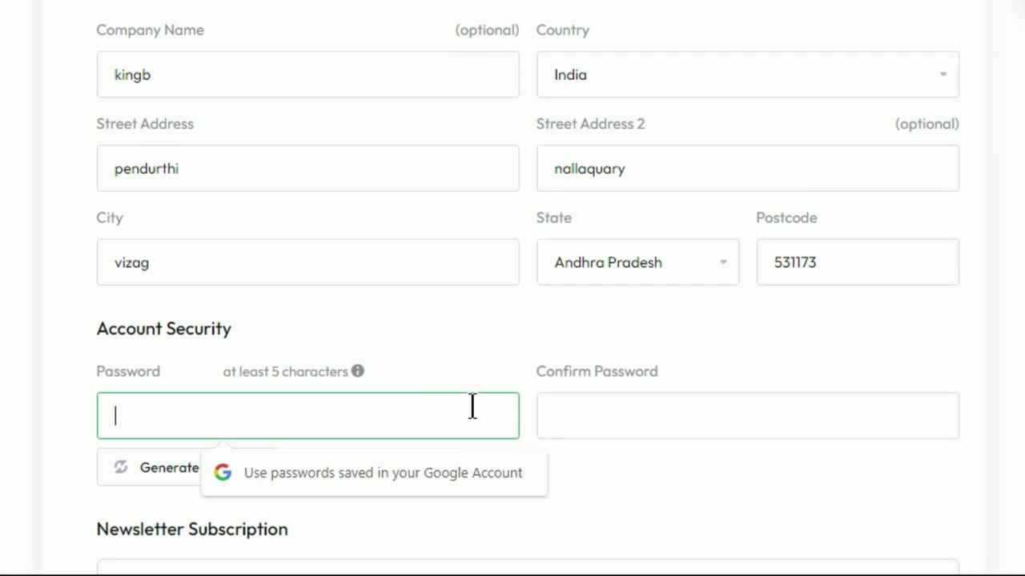
{"action": "type", "text": "•••••••••••••"}
{"action": "left_click", "coordinate": [559, 418]}
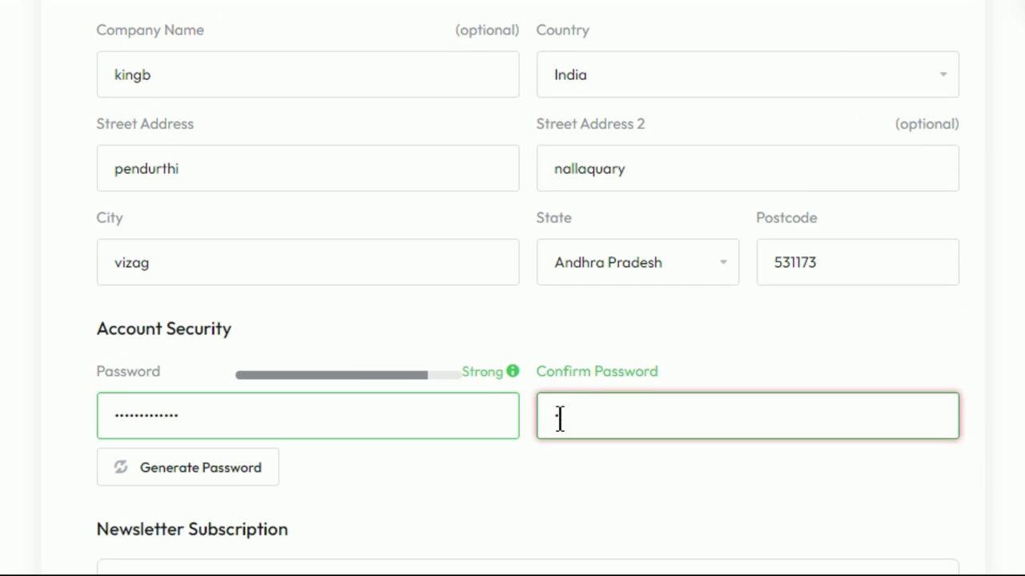
{"action": "type", "text": "•••••••••••••"}
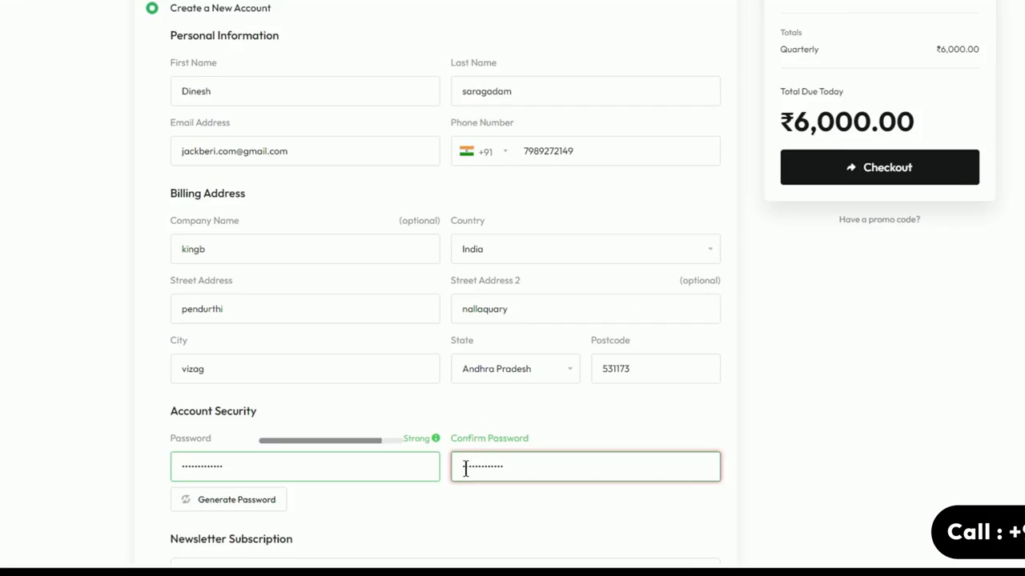
{"action": "scroll", "coordinate": [430, 487], "scroll_direction": "down", "scroll_amount": 5}
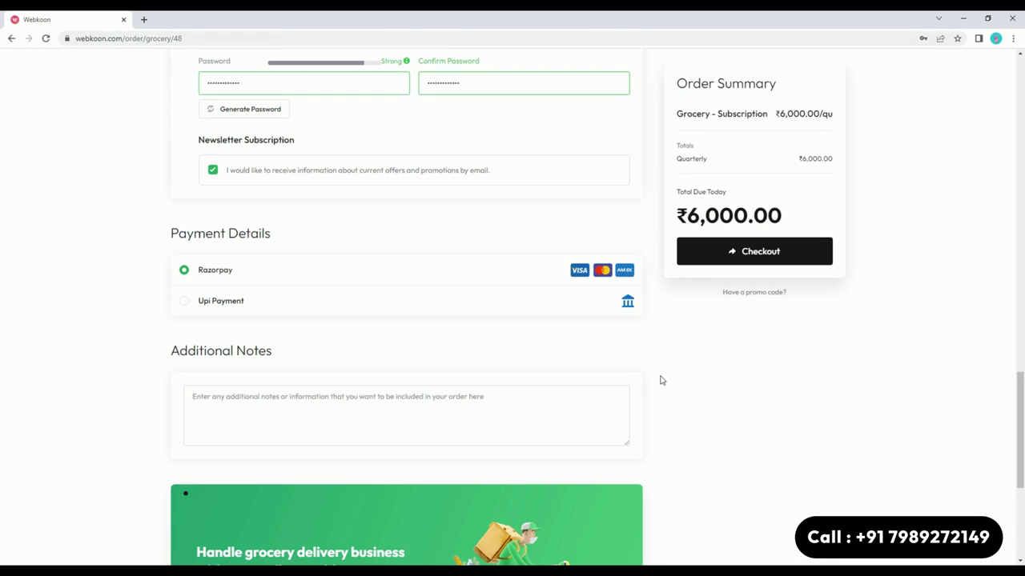
{"action": "left_click", "coordinate": [691, 272]}
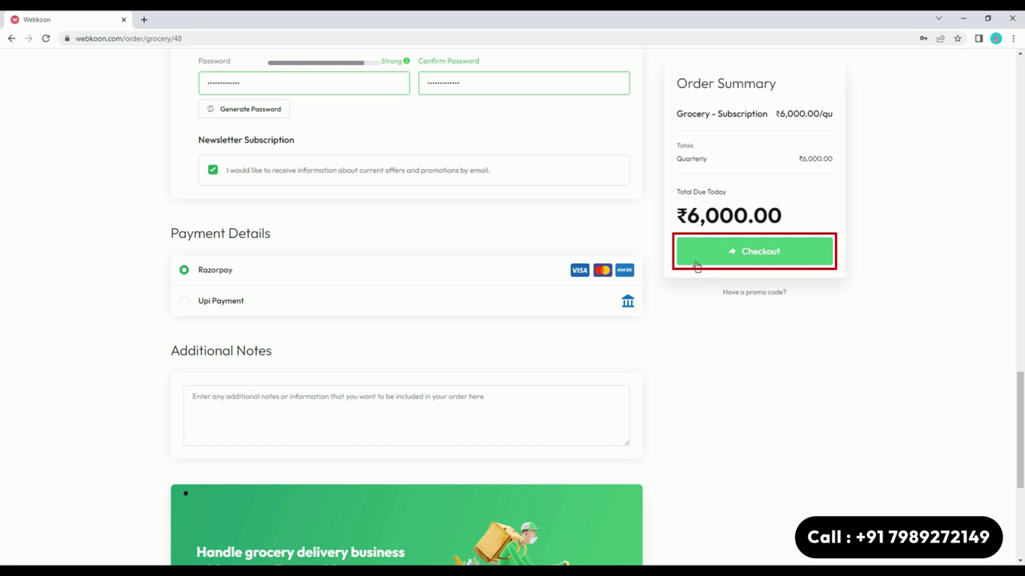
Place the order, pay the ₹6,000 invoice via Razorpay UPI - PhonePe, and continue to the client area.
{"action": "left_click", "coordinate": [695, 262]}
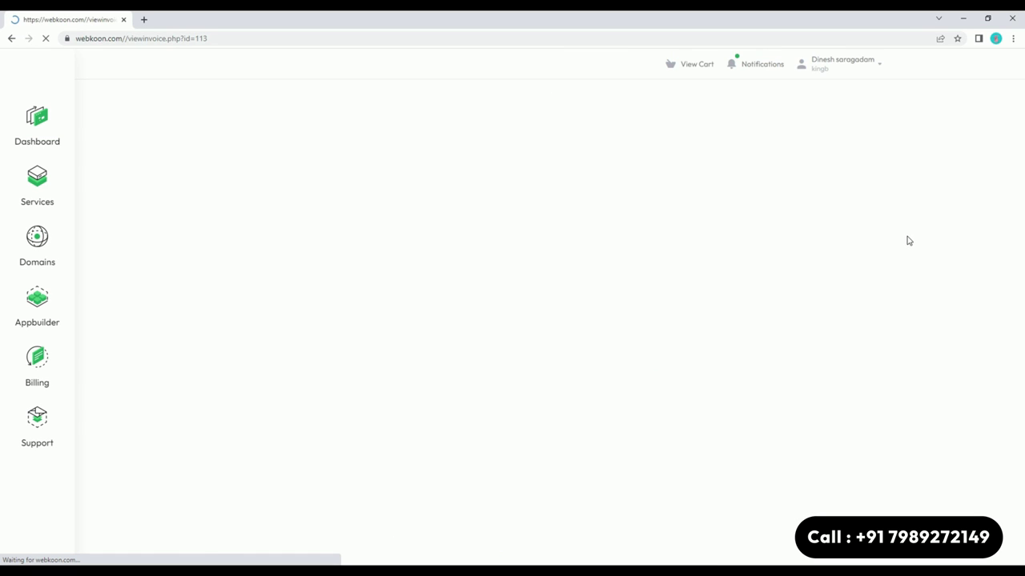
{"action": "scroll", "coordinate": [908, 240], "scroll_direction": "down", "scroll_amount": 3}
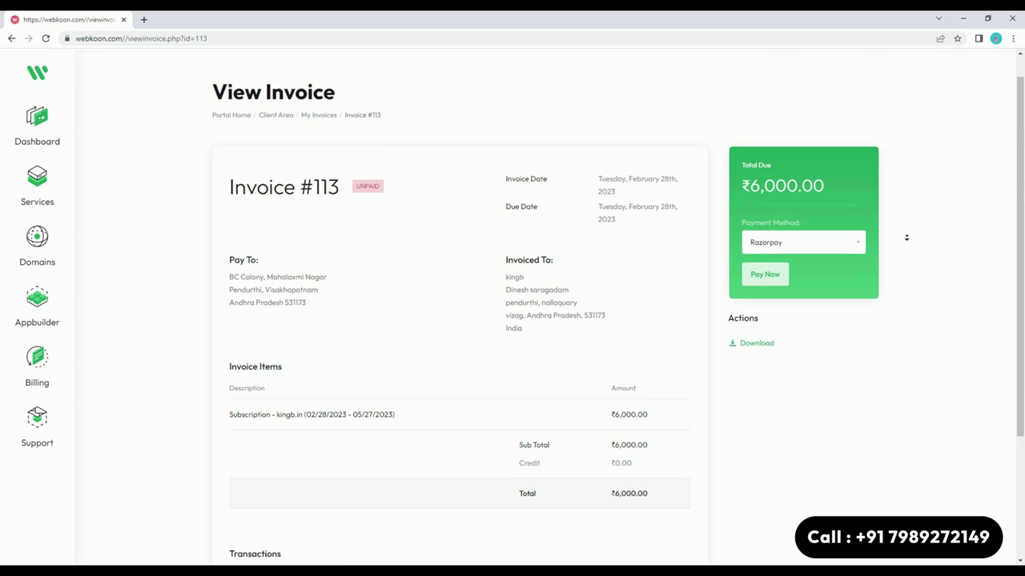
{"action": "scroll", "coordinate": [908, 240], "scroll_direction": "up", "scroll_amount": 3}
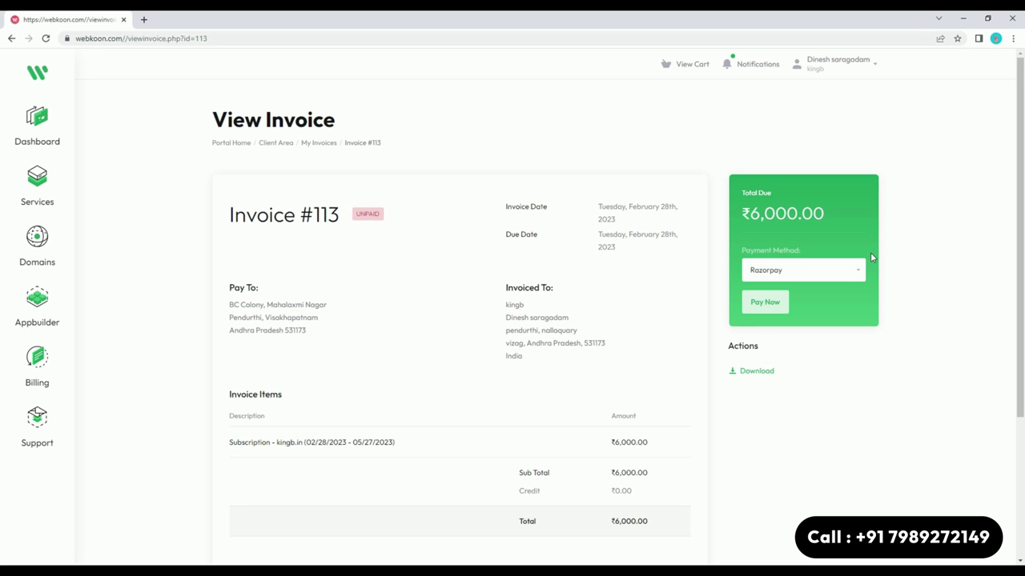
{"action": "left_click", "coordinate": [780, 303]}
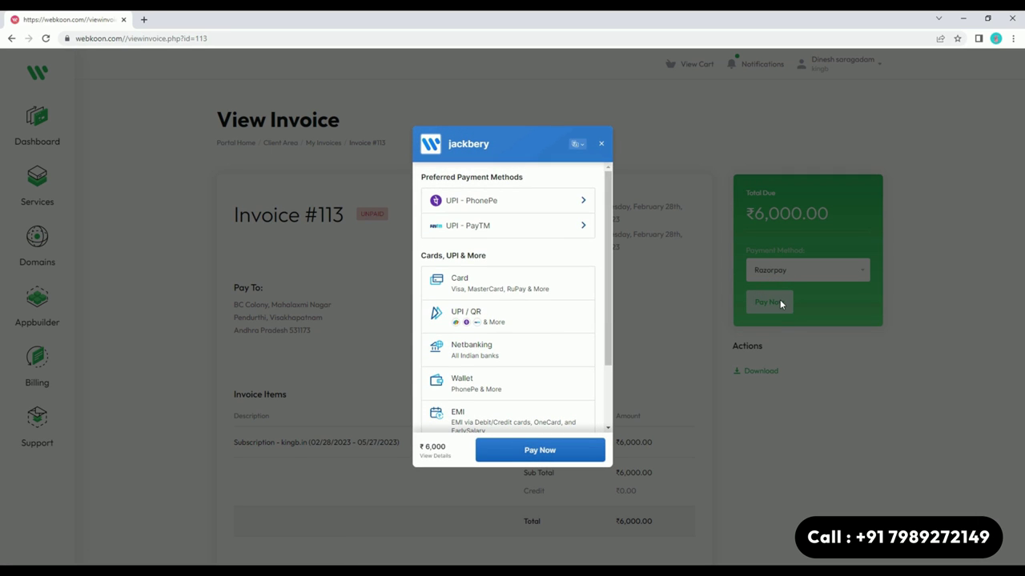
{"action": "left_click", "coordinate": [519, 206]}
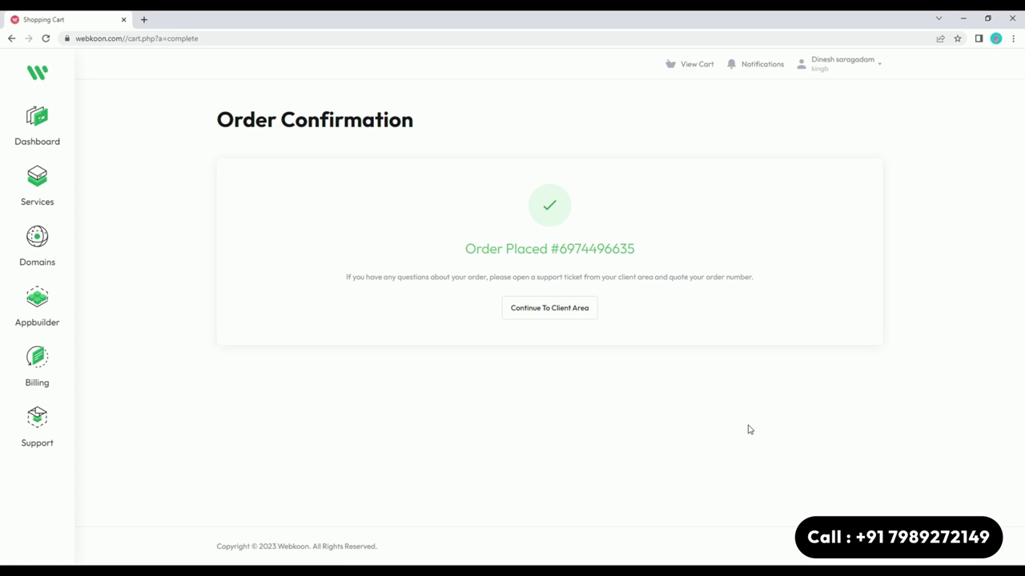
{"action": "left_click", "coordinate": [565, 315]}
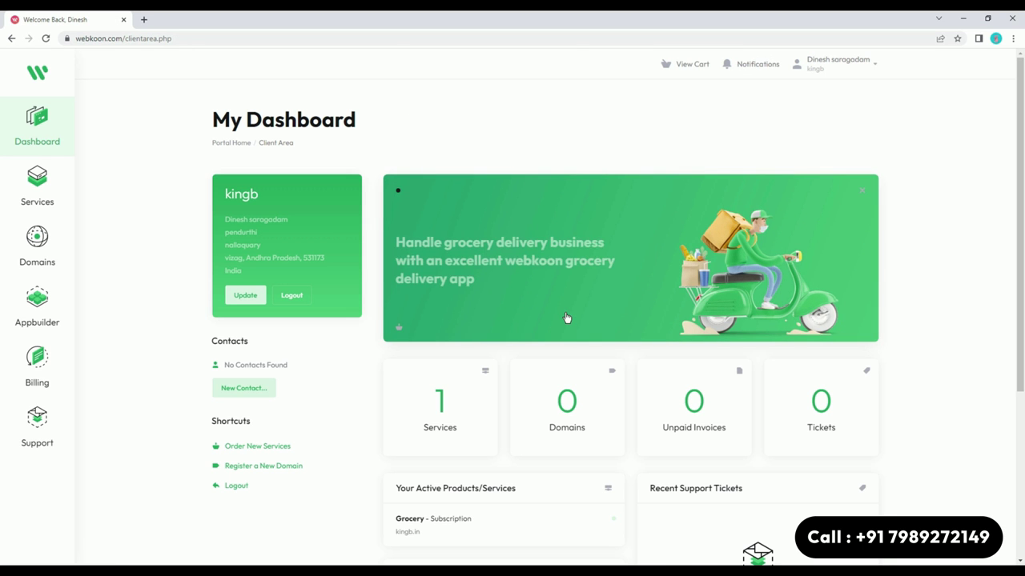
Open My Products & Services from the dashboard's Services card.
{"action": "left_click", "coordinate": [468, 408]}
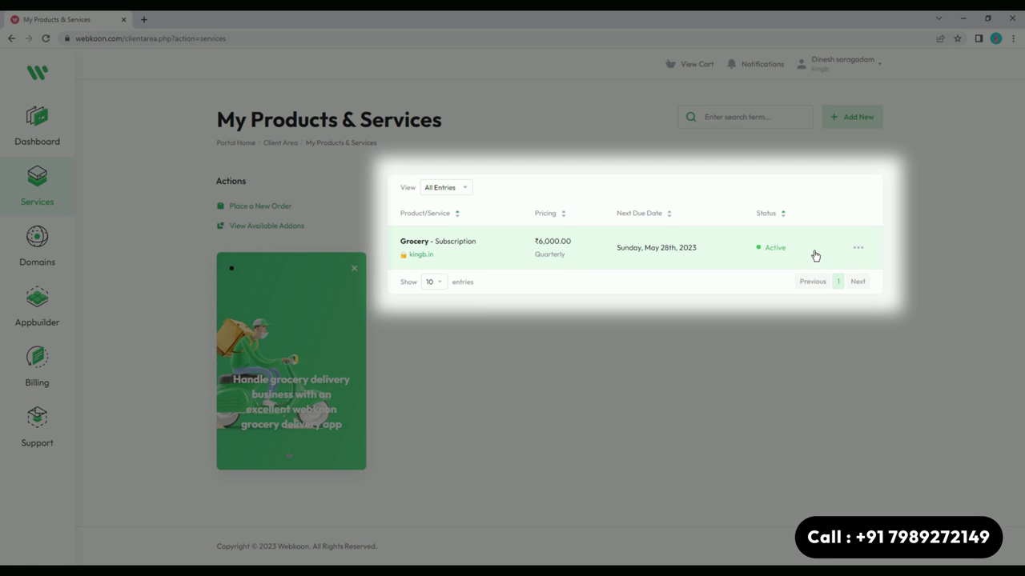
Open WordPress Management from the kingb.in Grocery subscription's details.
{"action": "left_click", "coordinate": [814, 253]}
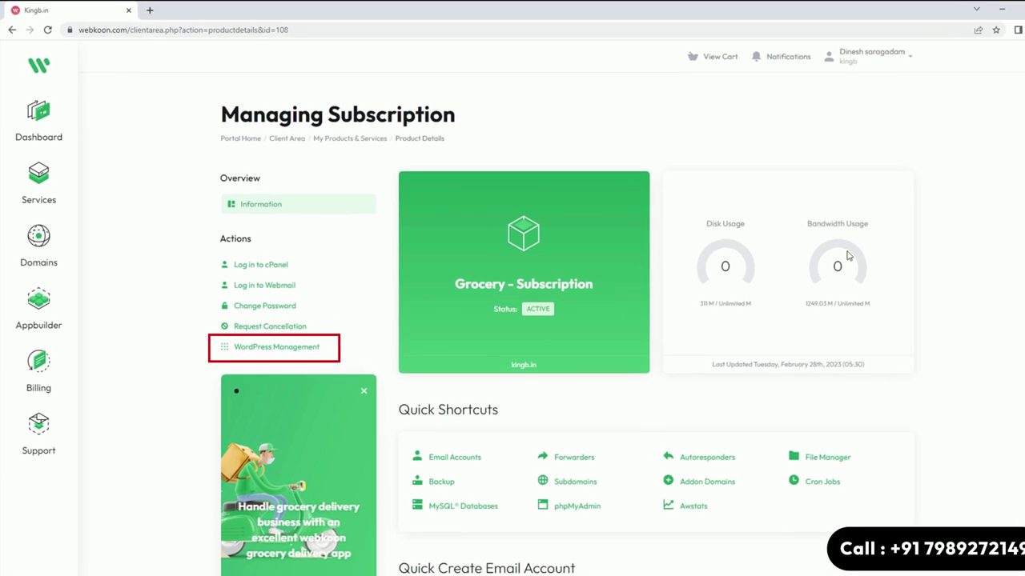
{"action": "left_click", "coordinate": [443, 398]}
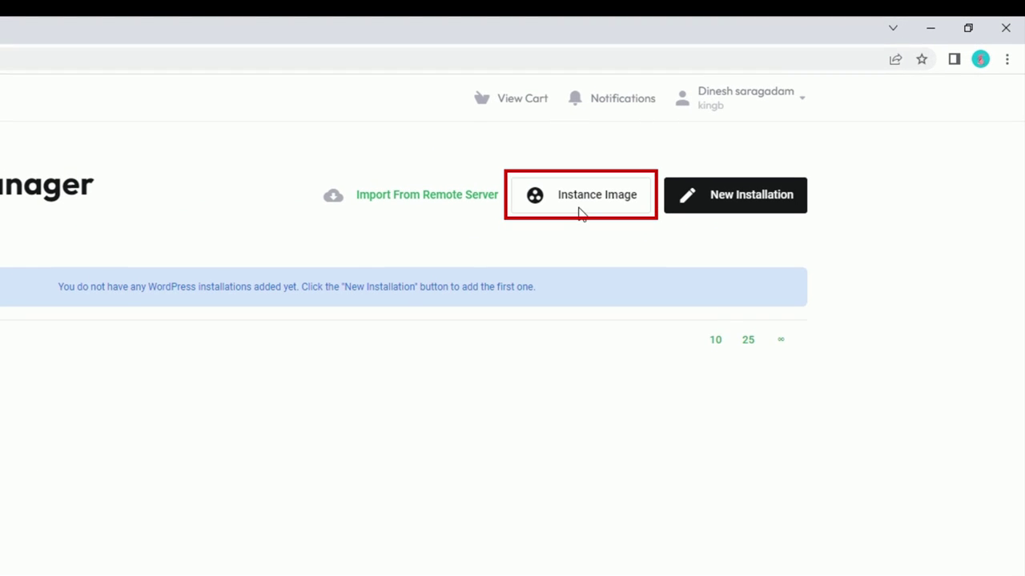
{"action": "left_click", "coordinate": [579, 211]}
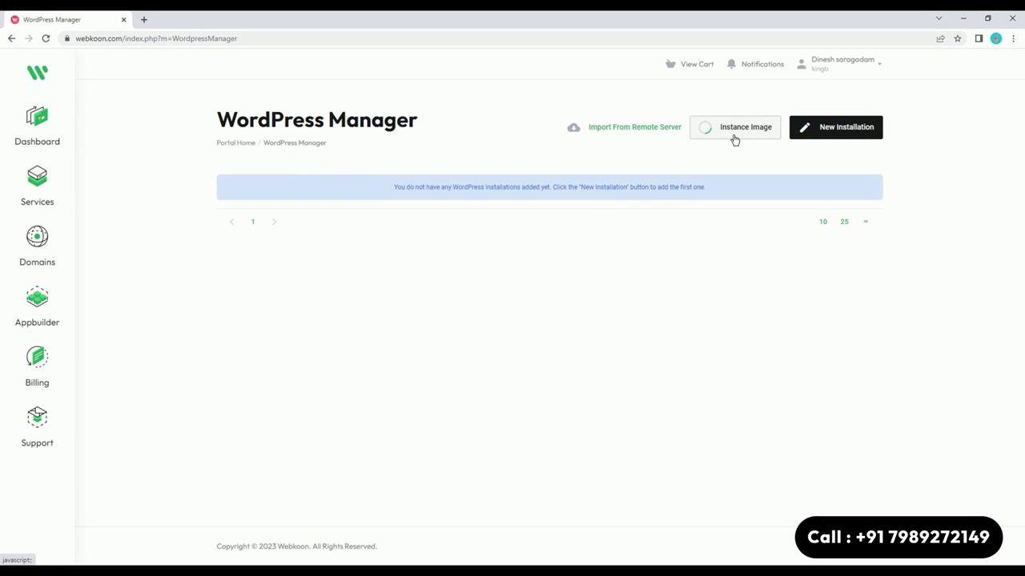
{"action": "left_click", "coordinate": [493, 337]}
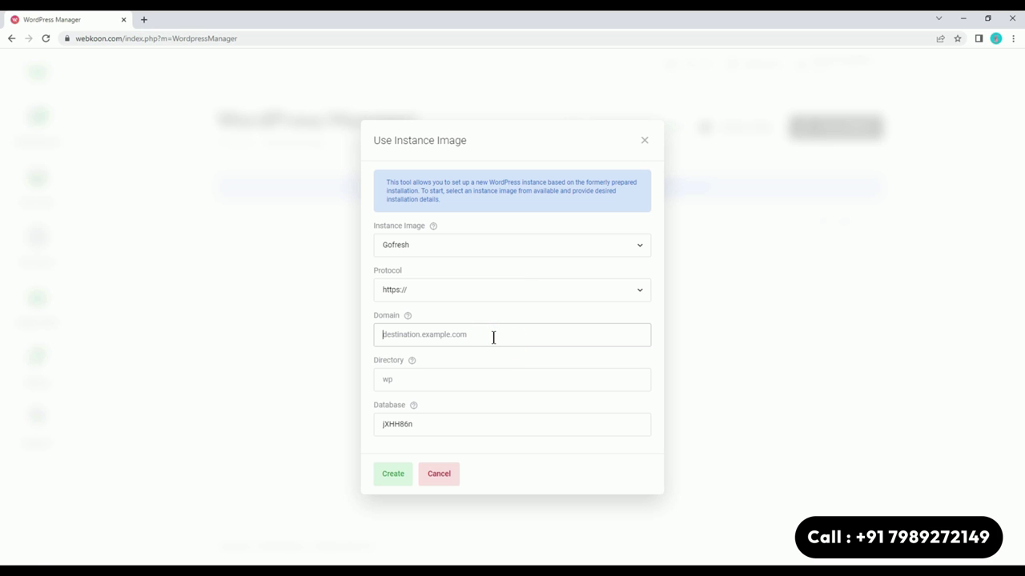
{"action": "type", "text": "kin"}
{"action": "left_click", "coordinate": [386, 481]}
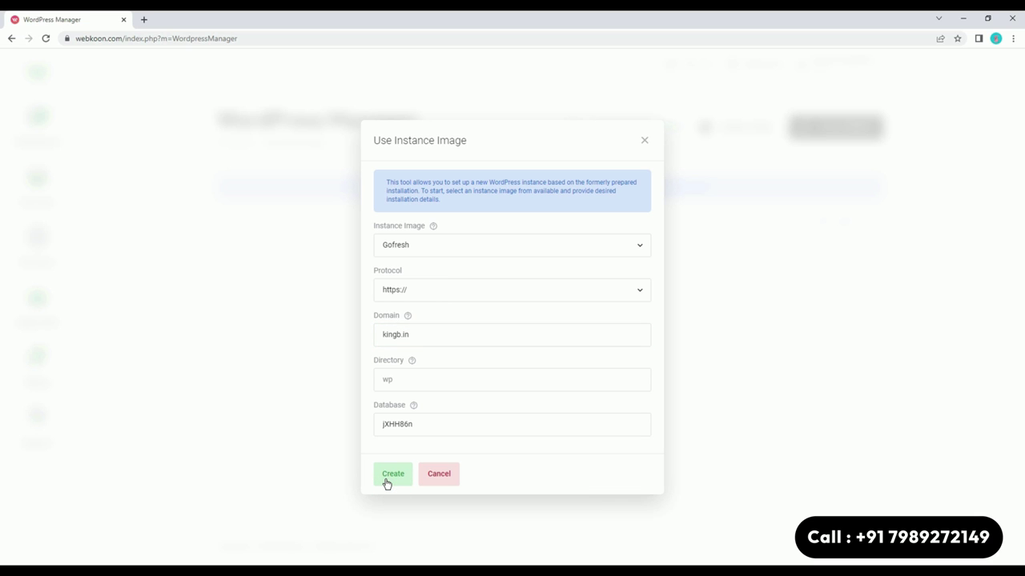
{"action": "left_click", "coordinate": [645, 143]}
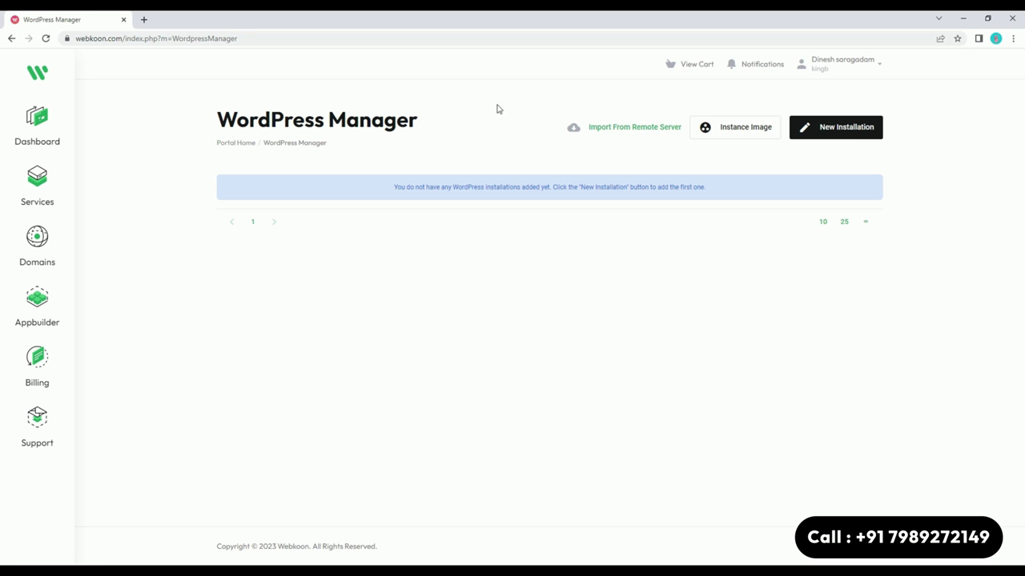
Load kingb.in in a new browser tab and dismiss its cookie notice.
{"action": "left_click", "coordinate": [144, 19]}
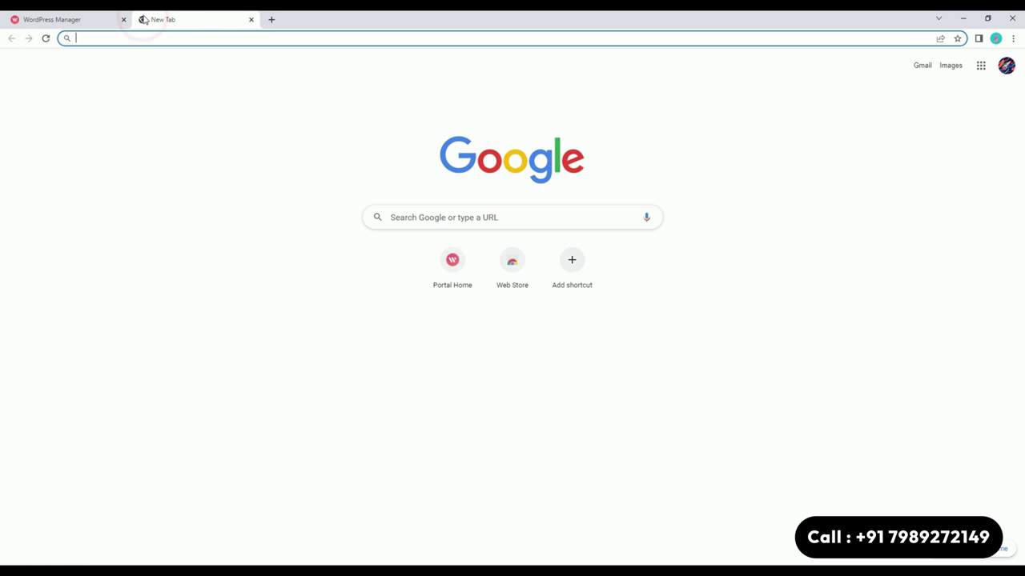
{"action": "left_click", "coordinate": [153, 37]}
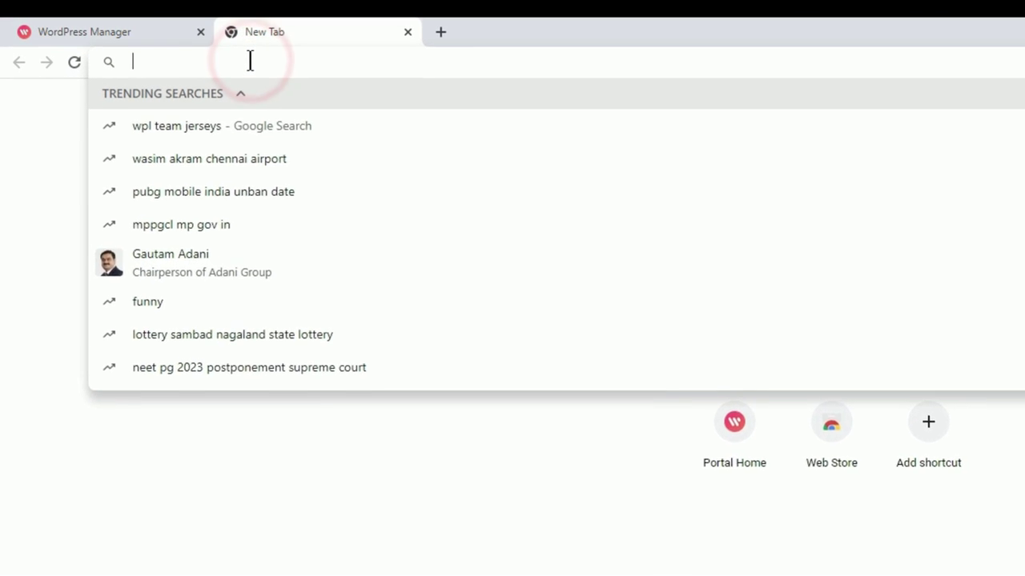
{"action": "type", "text": "kin"}
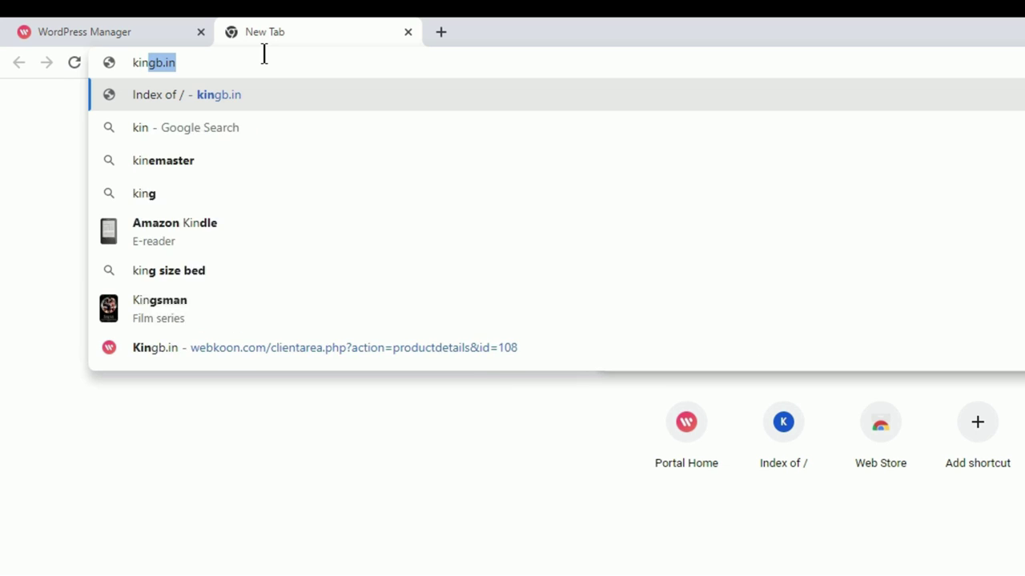
{"action": "type", "text": "g"}
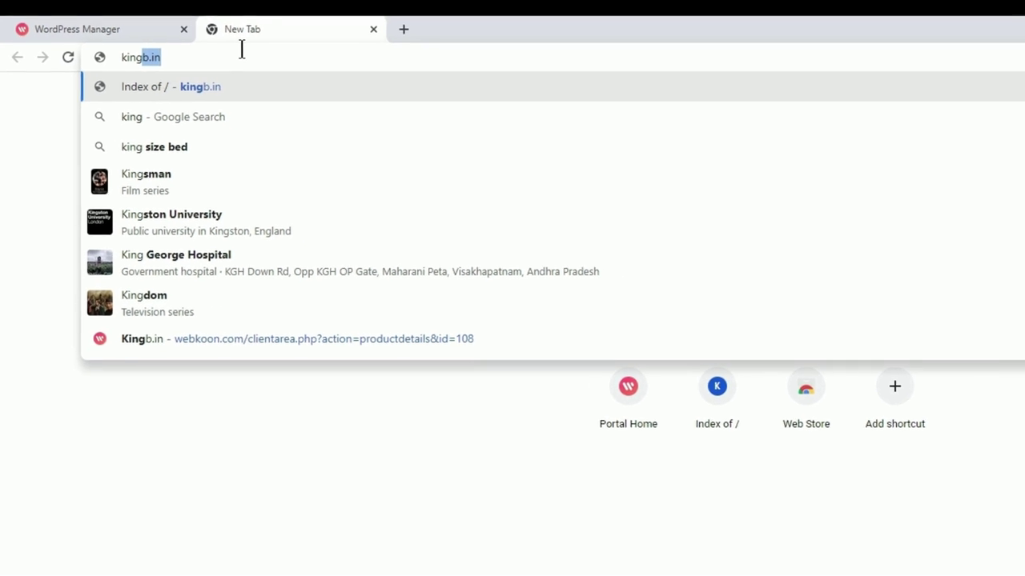
{"action": "key", "text": "Return"}
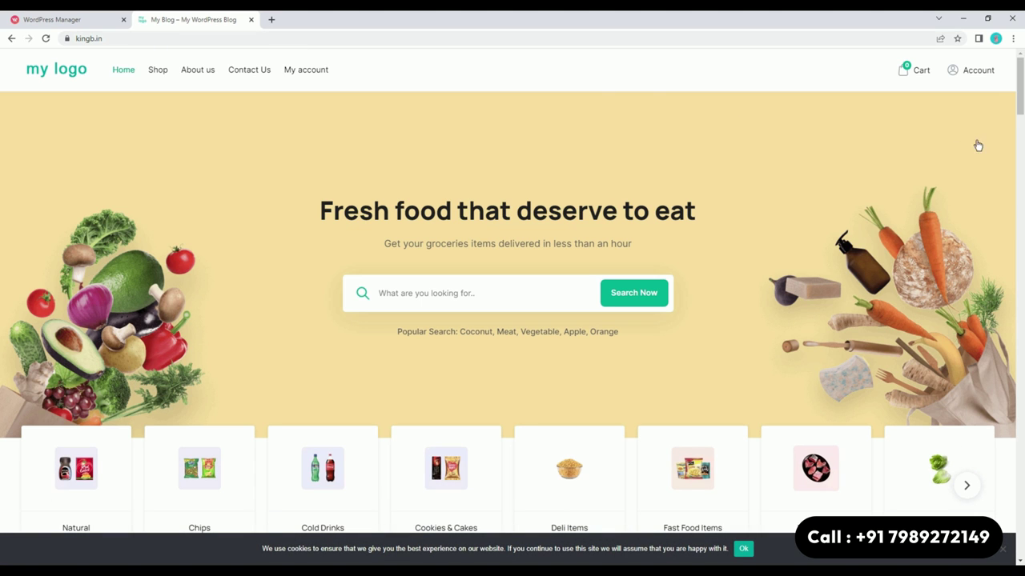
{"action": "left_click", "coordinate": [744, 550]}
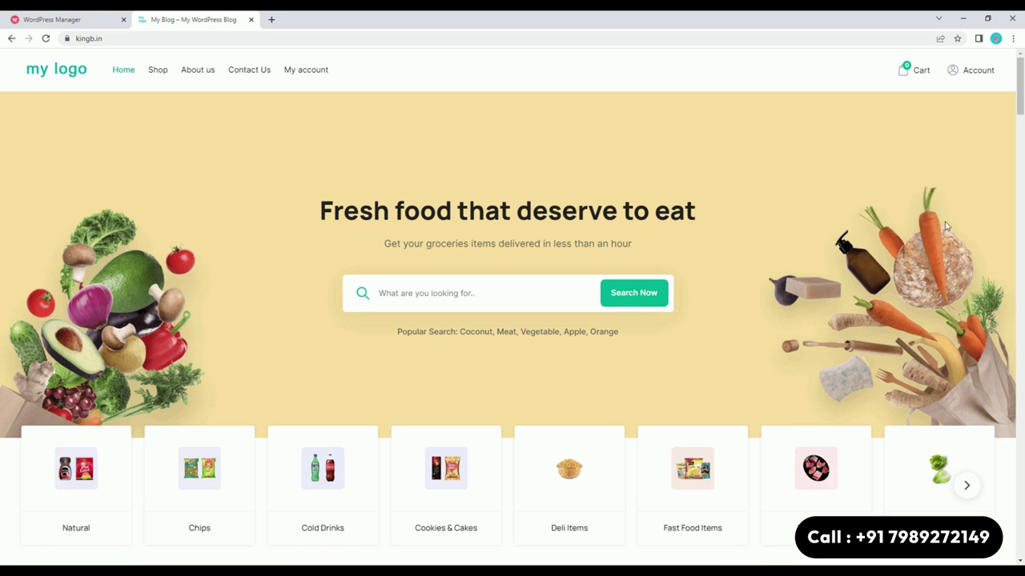
Scroll through the grocery storefront, then go back to the WordPress Manager tab.
{"action": "scroll", "coordinate": [1003, 130], "scroll_direction": "down", "scroll_amount": 5}
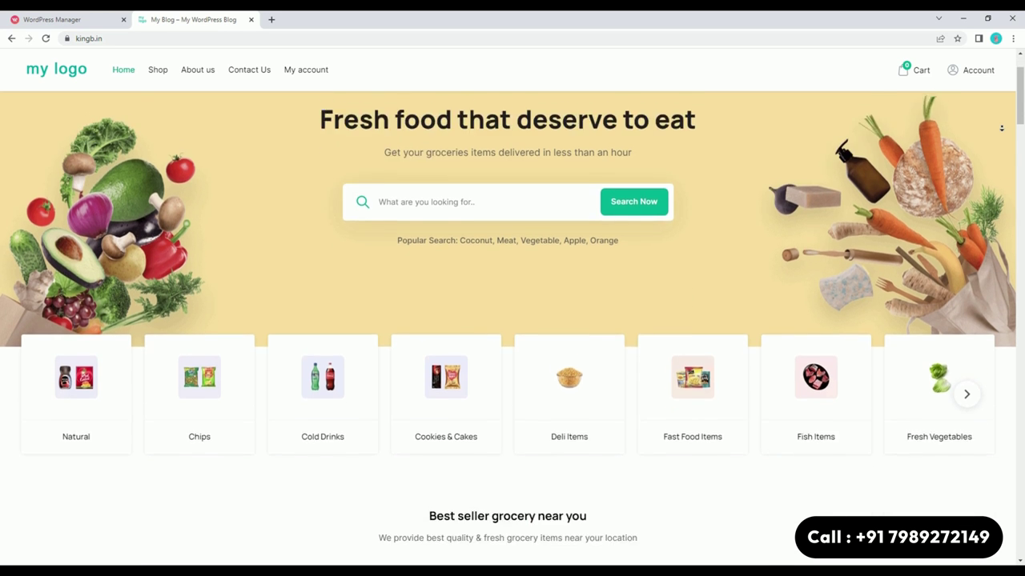
{"action": "scroll", "coordinate": [1002, 128], "scroll_direction": "down", "scroll_amount": 8}
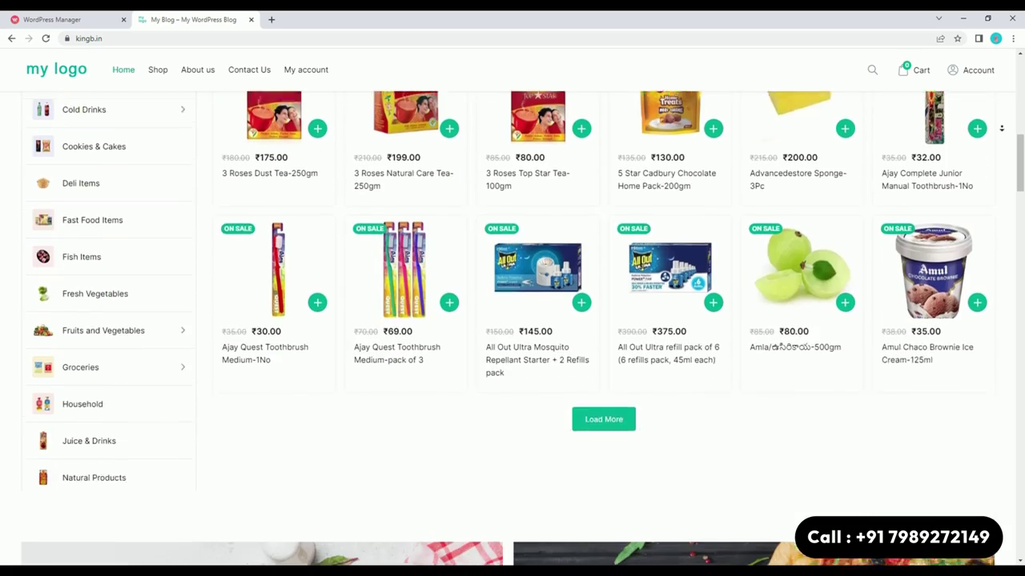
{"action": "scroll", "coordinate": [1002, 128], "scroll_direction": "down", "scroll_amount": 8}
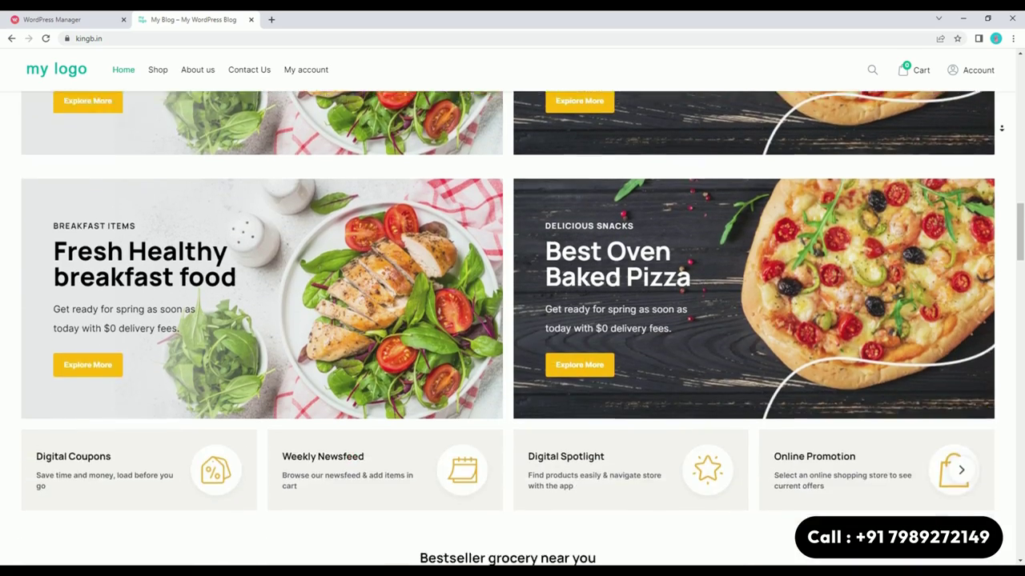
{"action": "scroll", "coordinate": [1002, 129], "scroll_direction": "down", "scroll_amount": 8}
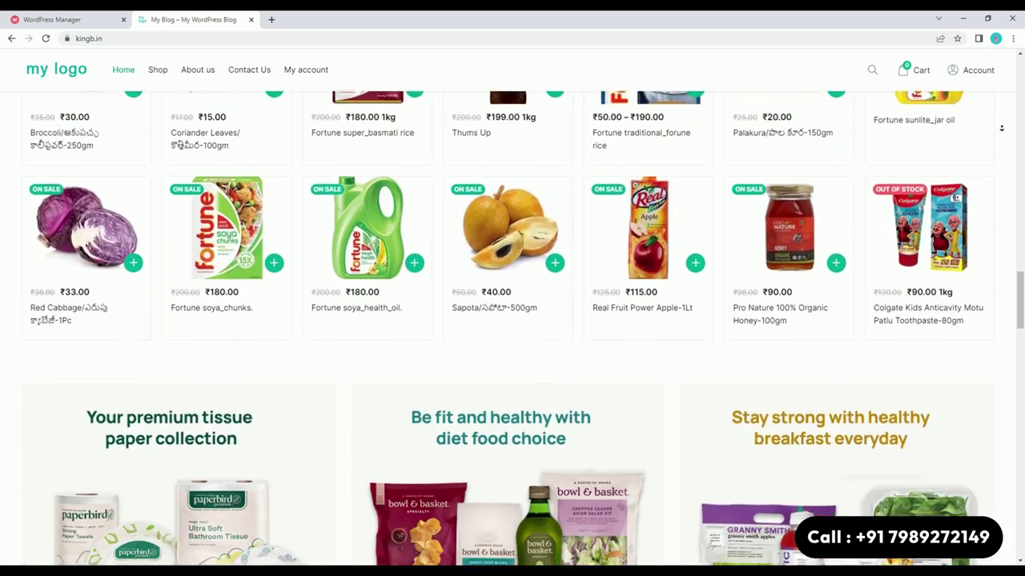
{"action": "scroll", "coordinate": [1002, 128], "scroll_direction": "down", "scroll_amount": 8}
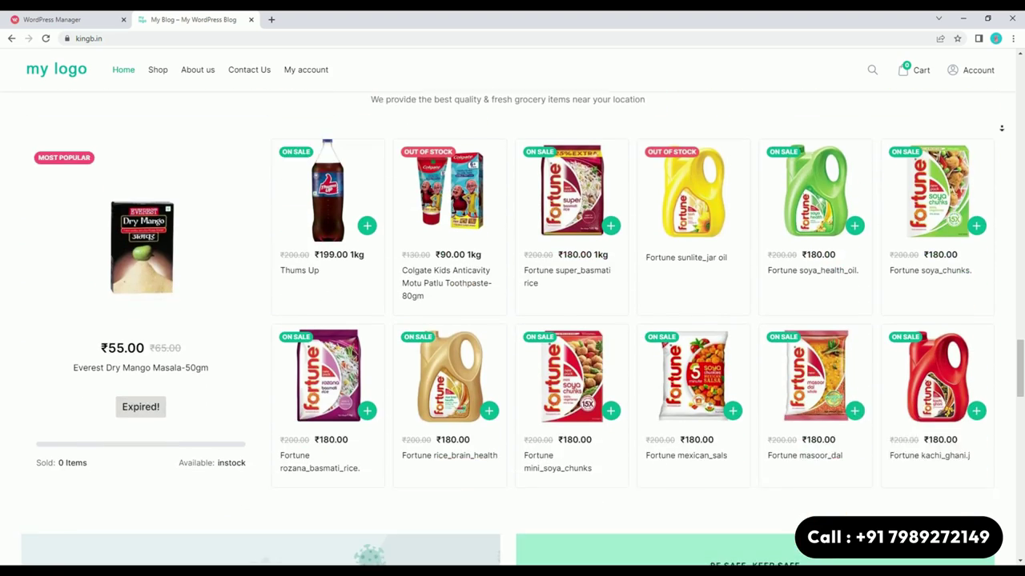
{"action": "scroll", "coordinate": [1002, 128], "scroll_direction": "down", "scroll_amount": 7}
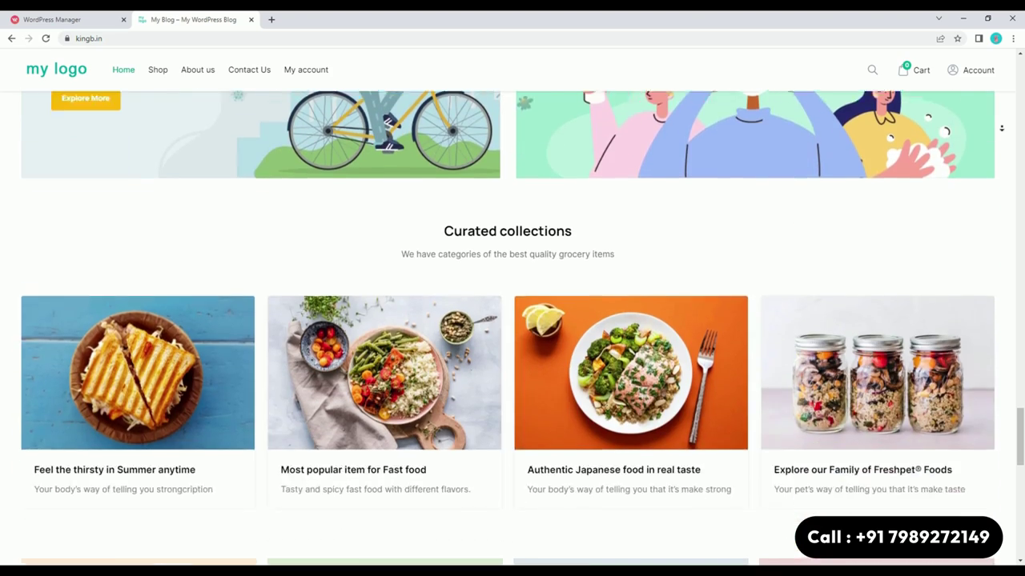
{"action": "scroll", "coordinate": [1002, 128], "scroll_direction": "down", "scroll_amount": 7}
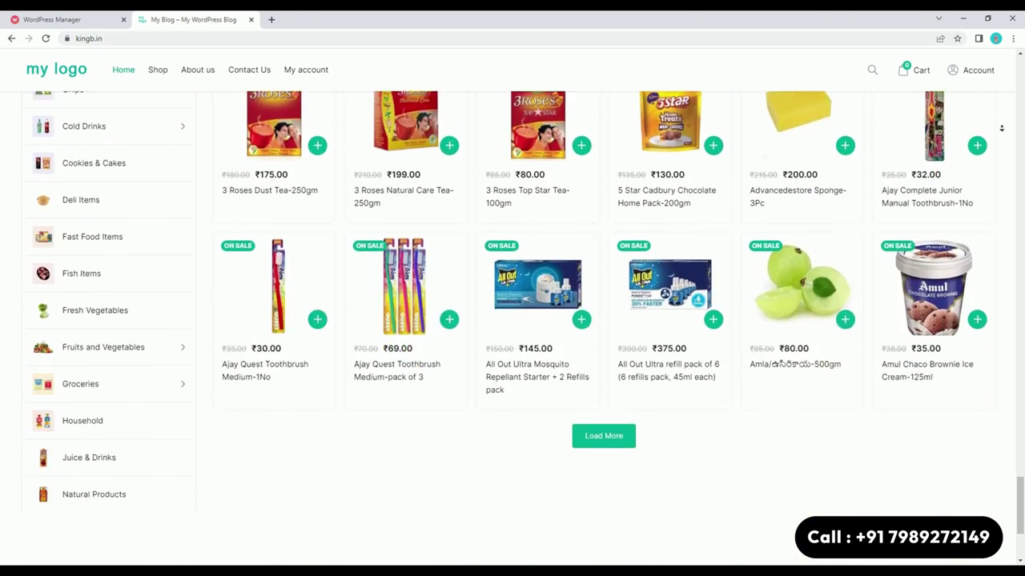
{"action": "left_click", "coordinate": [90, 22]}
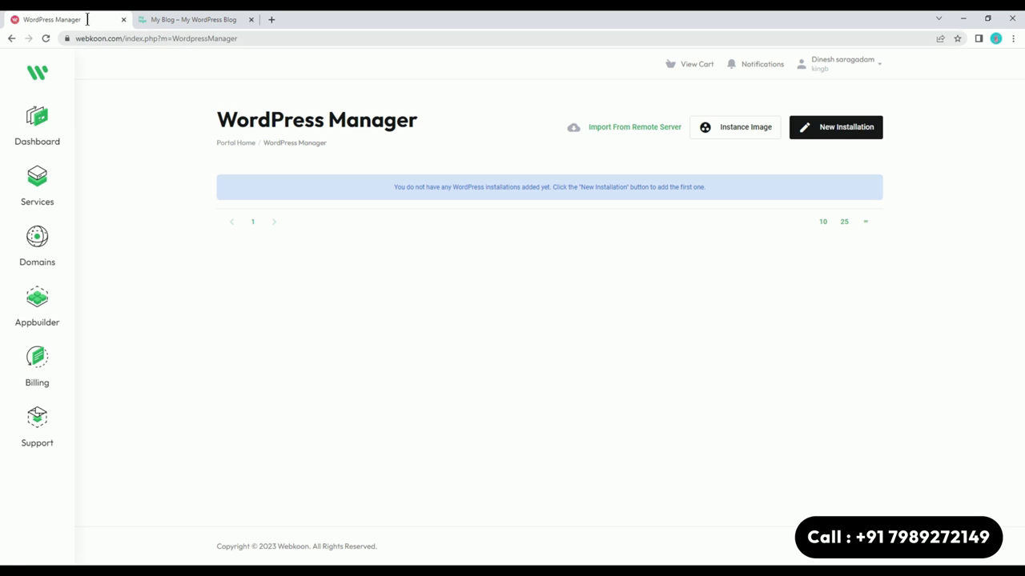
Reveal the Grocery subscription's license key under Additional Information, then open Appbuilder in a new tab.
{"action": "left_click", "coordinate": [32, 117]}
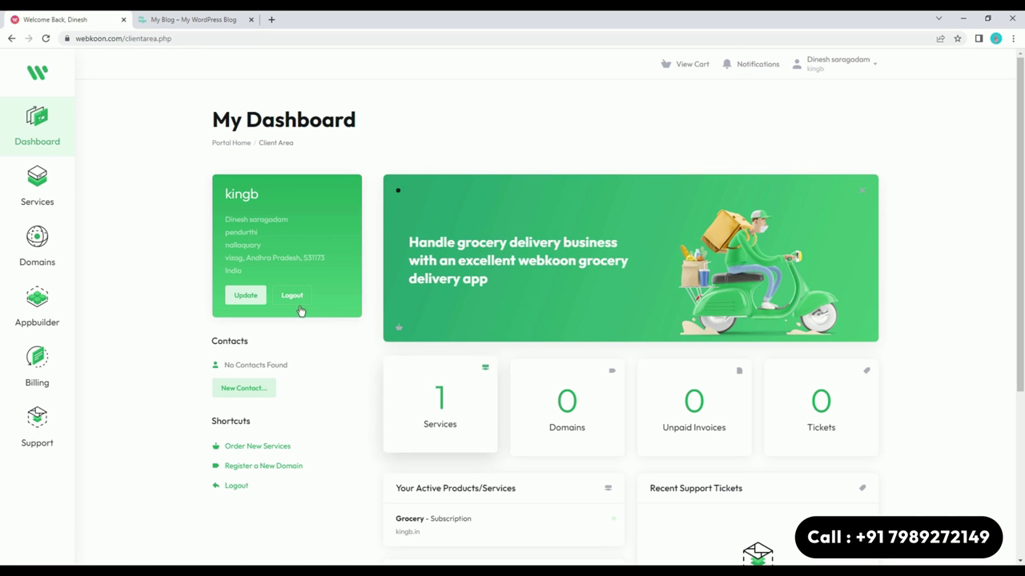
{"action": "left_click", "coordinate": [411, 389]}
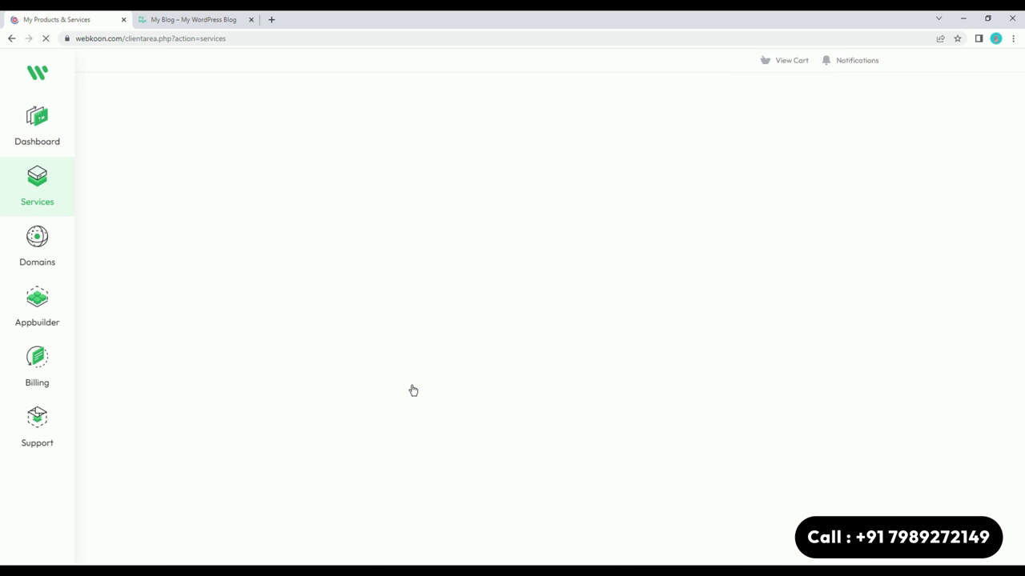
{"action": "left_click", "coordinate": [799, 250]}
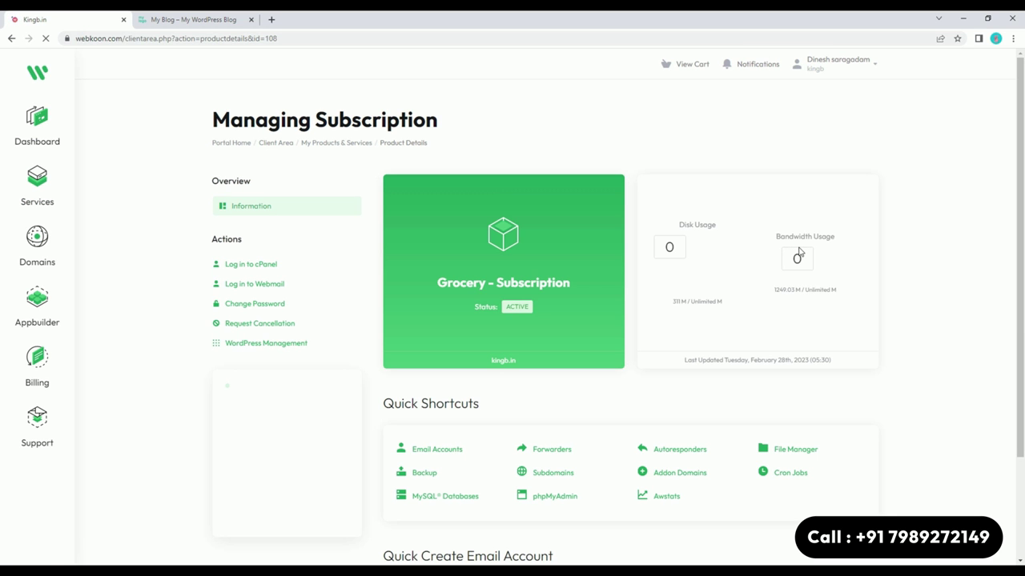
{"action": "middle_click", "coordinate": [913, 215]}
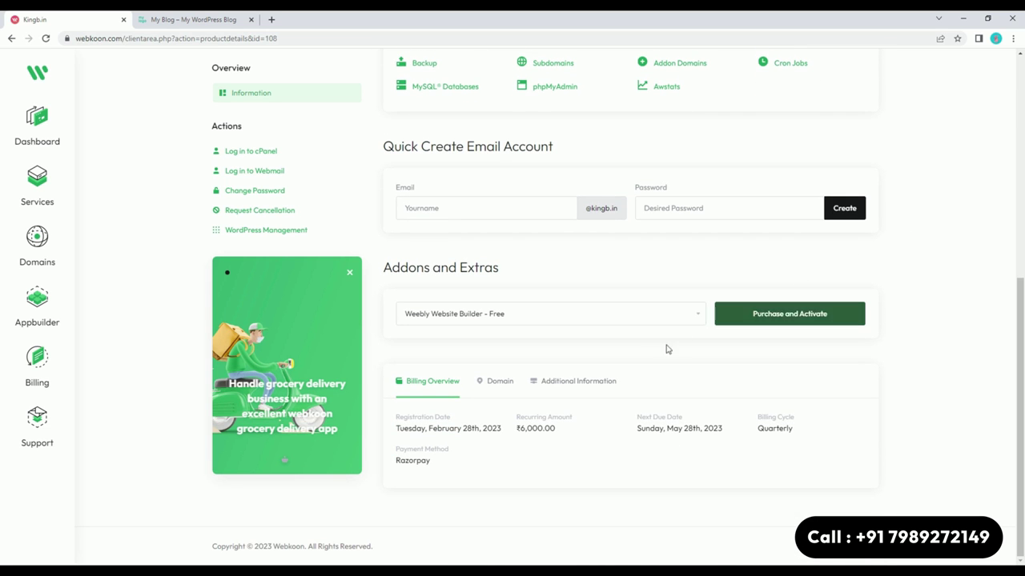
{"action": "left_click", "coordinate": [603, 382]}
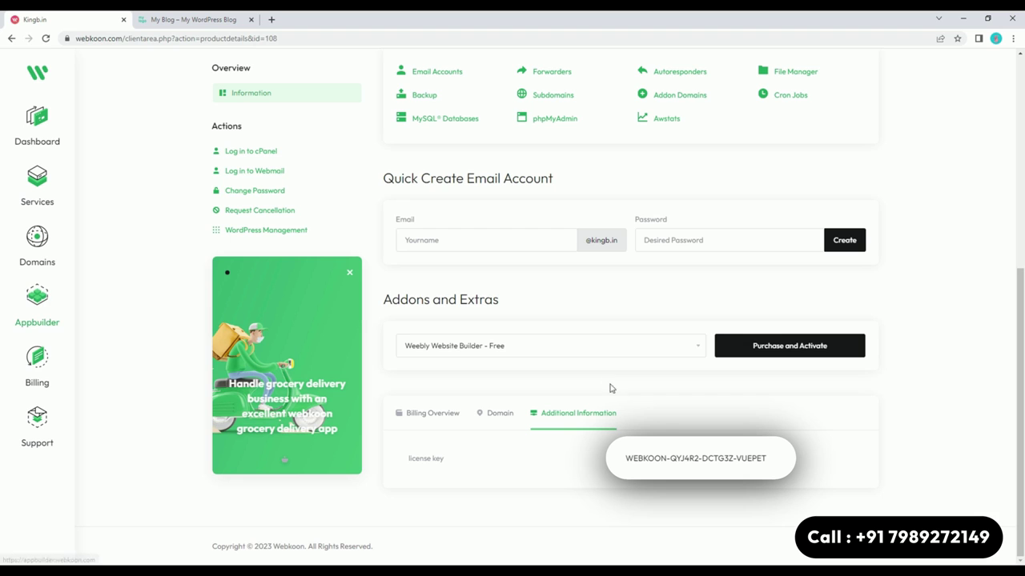
{"action": "left_click", "coordinate": [37, 299]}
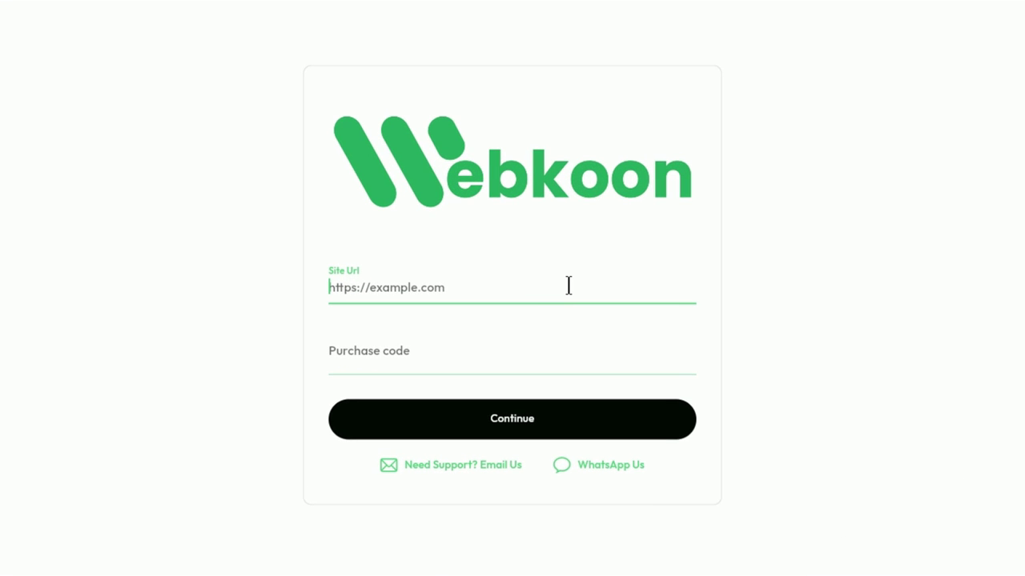
{"action": "type", "text": "https://kingb.i"}
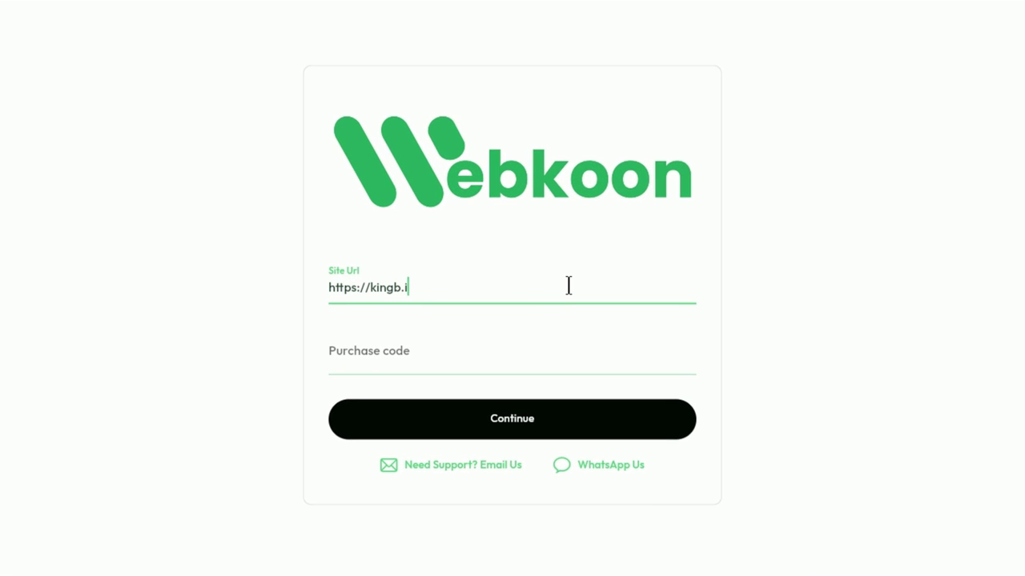
{"action": "type", "text": "n"}
{"action": "left_click", "coordinate": [567, 359]}
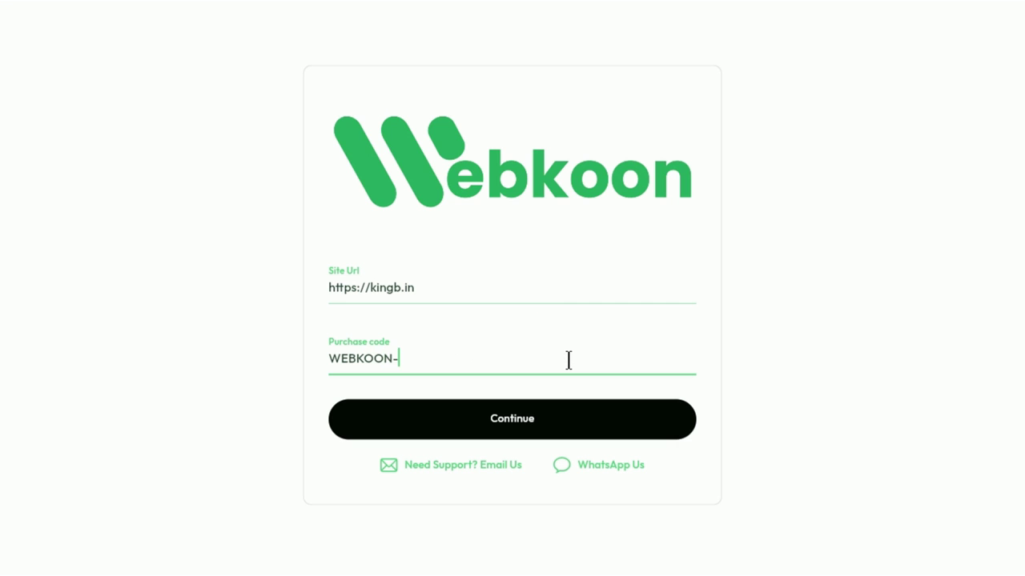
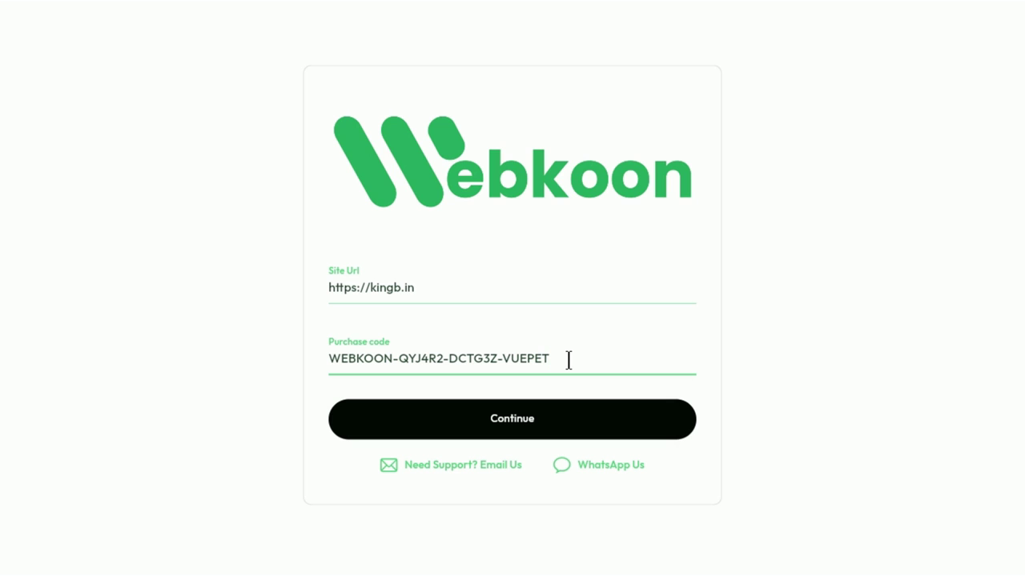
{"action": "left_click", "coordinate": [560, 416]}
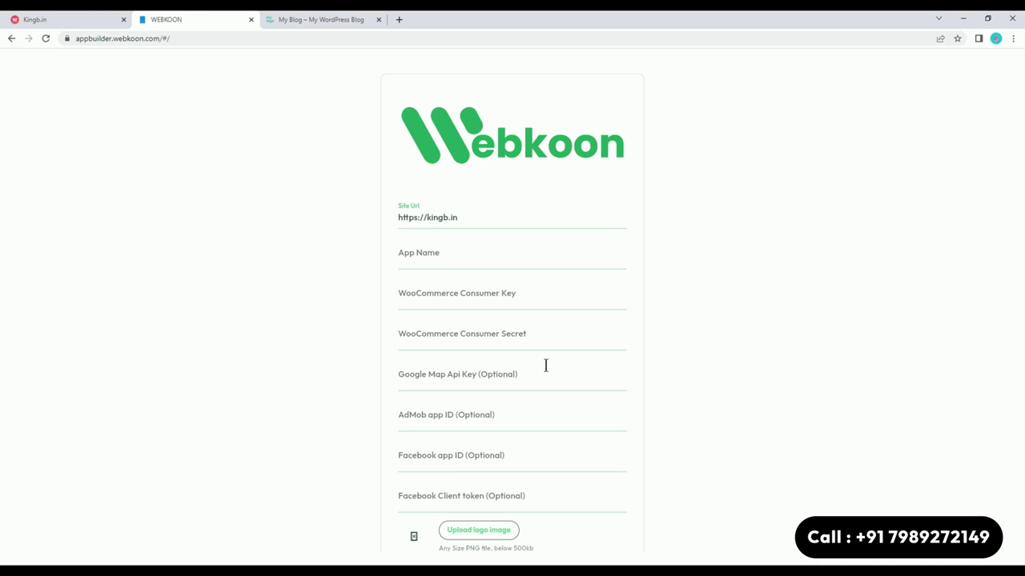
{"action": "left_click", "coordinate": [446, 252]}
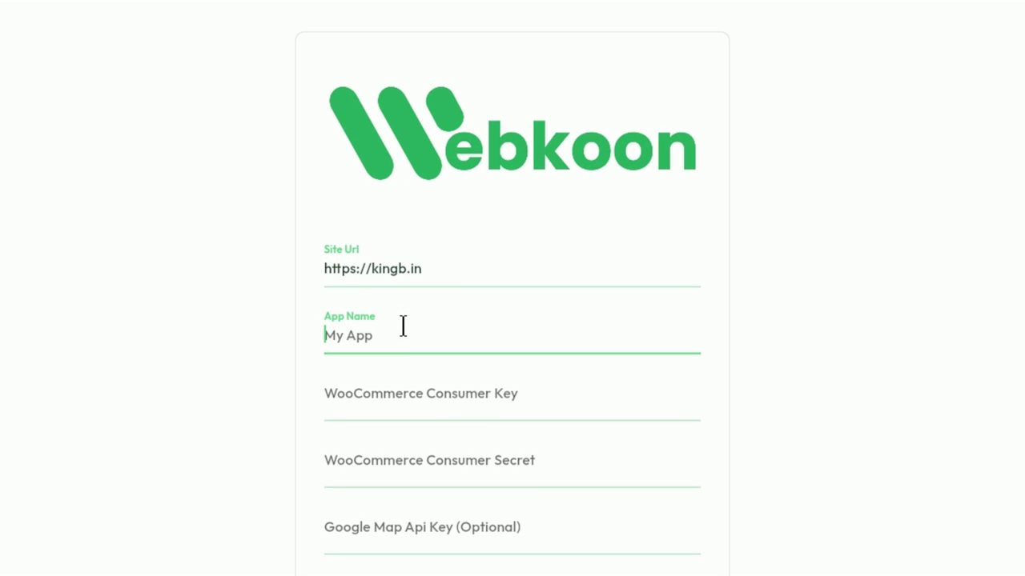
{"action": "type", "text": "Kingb"}
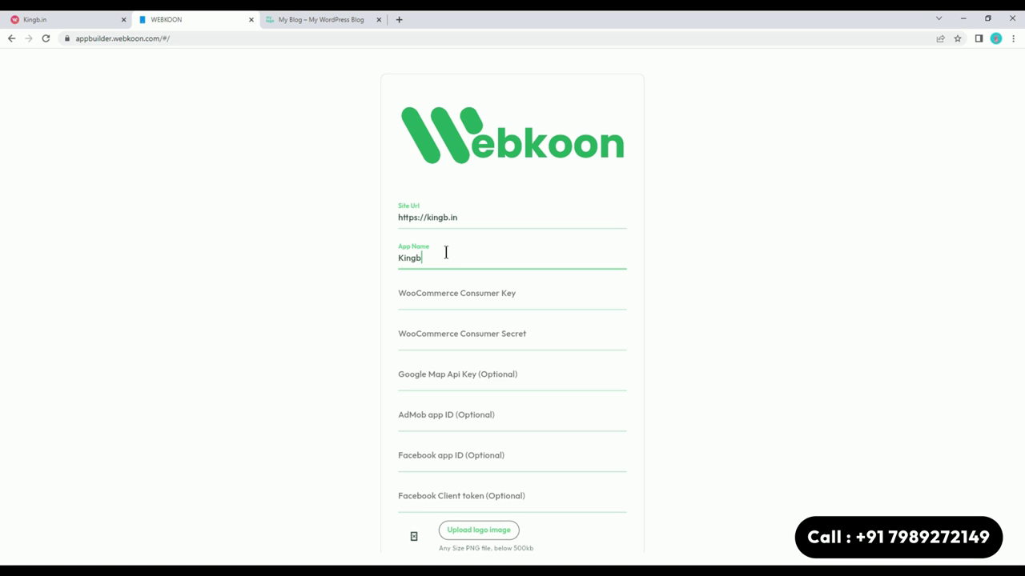
Open the kingb.in store's admin login page by appending /admin to its URL.
{"action": "left_click", "coordinate": [339, 21]}
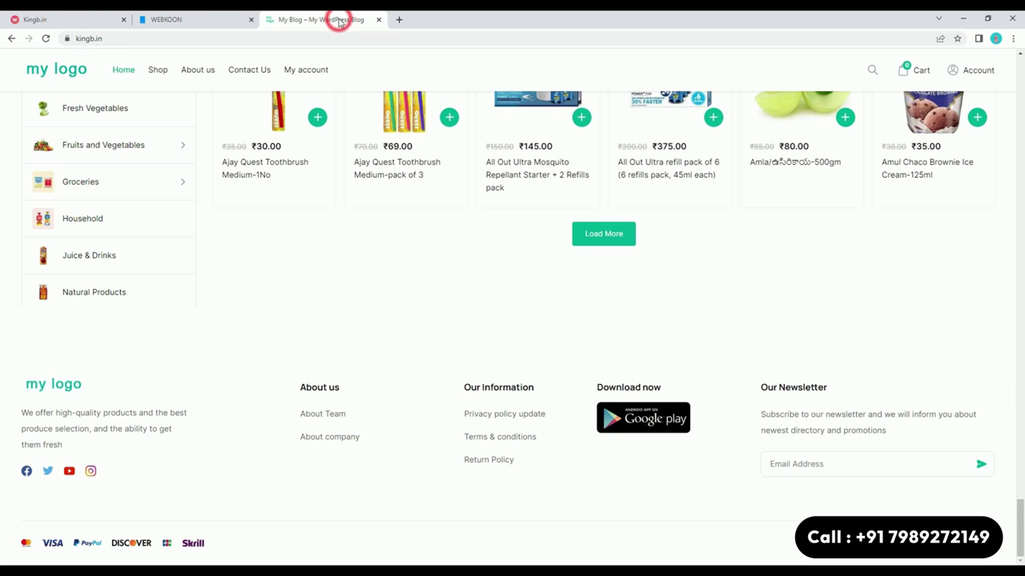
{"action": "left_click", "coordinate": [336, 38]}
{"action": "left_click", "coordinate": [494, 59]}
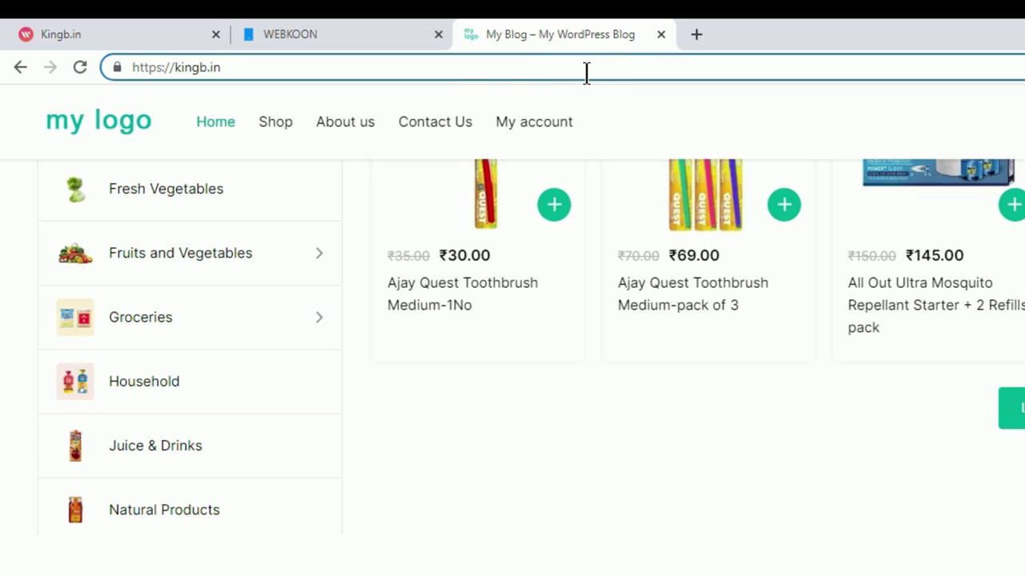
{"action": "type", "text": "/"}
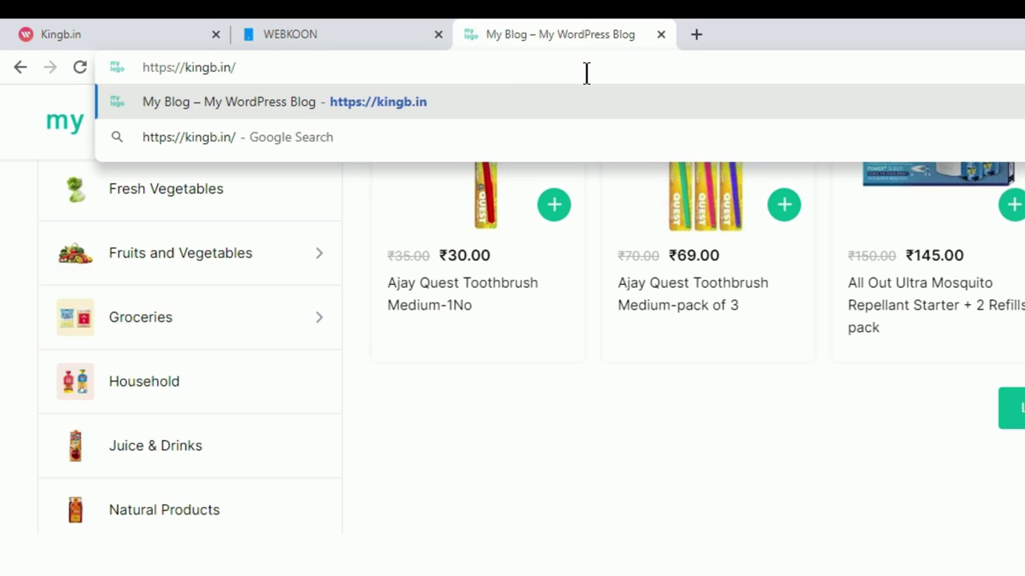
{"action": "type", "text": "admin"}
{"action": "key", "text": "Return"}
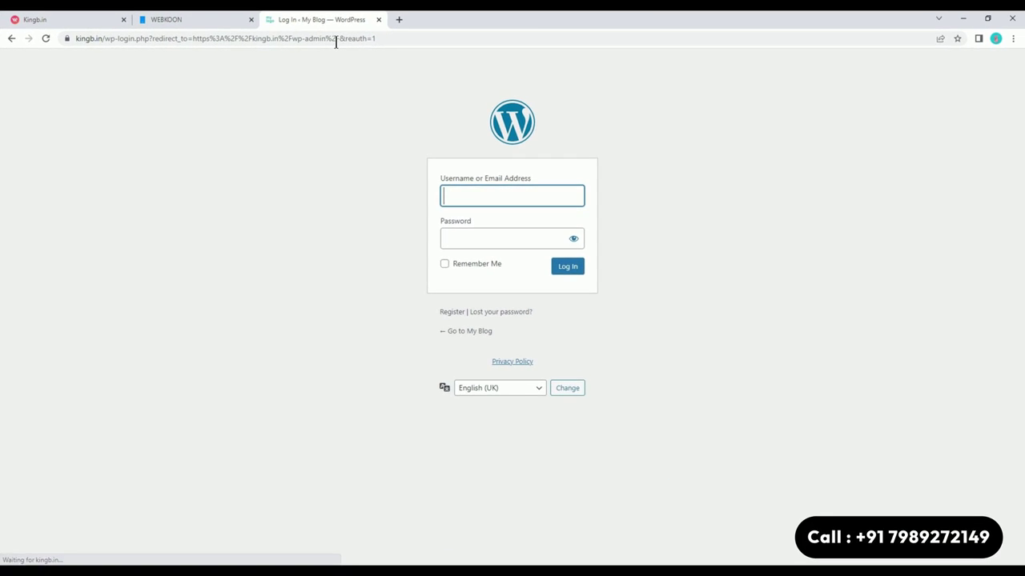
Log in to the store admin with the account e-mail and password.
{"action": "left_click", "coordinate": [494, 238]}
{"action": "type", "text": "*************"}
{"action": "left_click", "coordinate": [573, 269]}
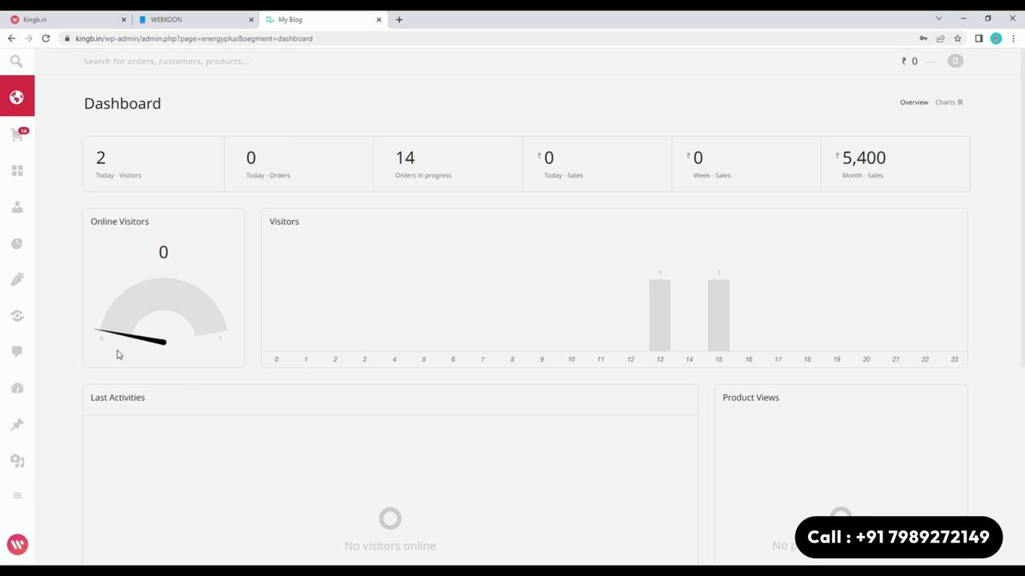
Go to WooCommerce > Settings and switch to the Advanced tab.
{"action": "mouse_move", "coordinate": [34, 483]}
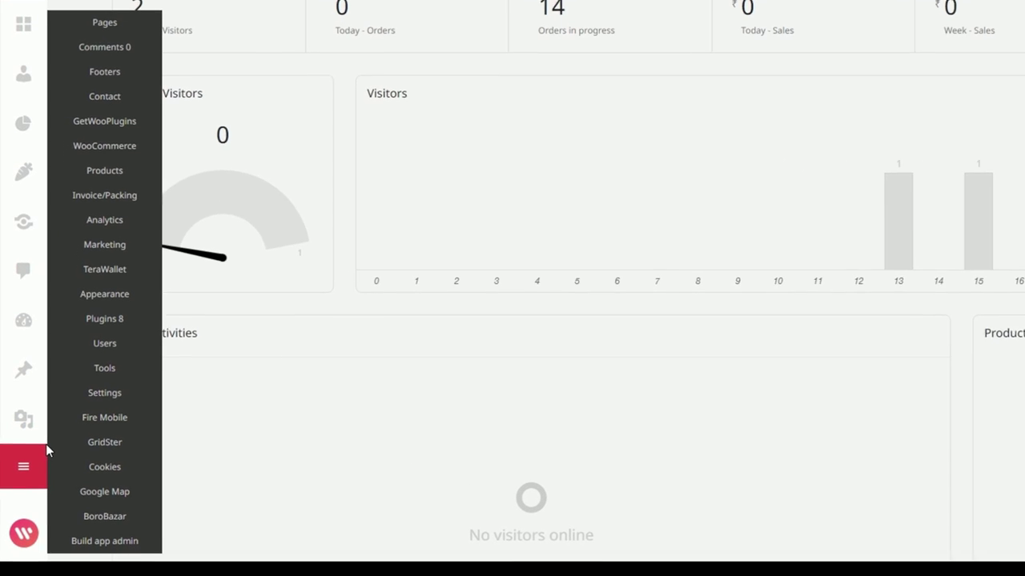
{"action": "mouse_move", "coordinate": [94, 265]}
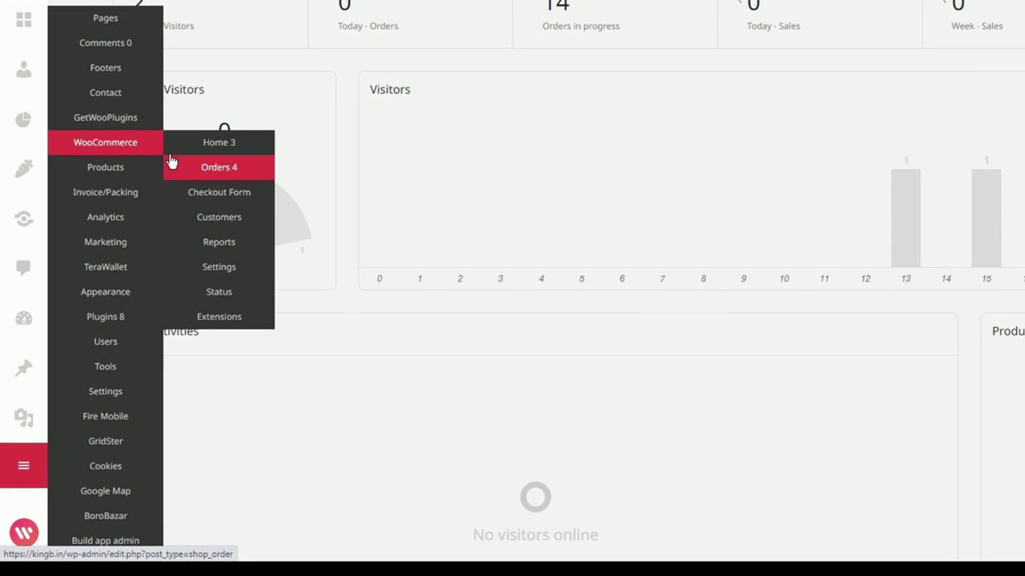
{"action": "left_click", "coordinate": [184, 274]}
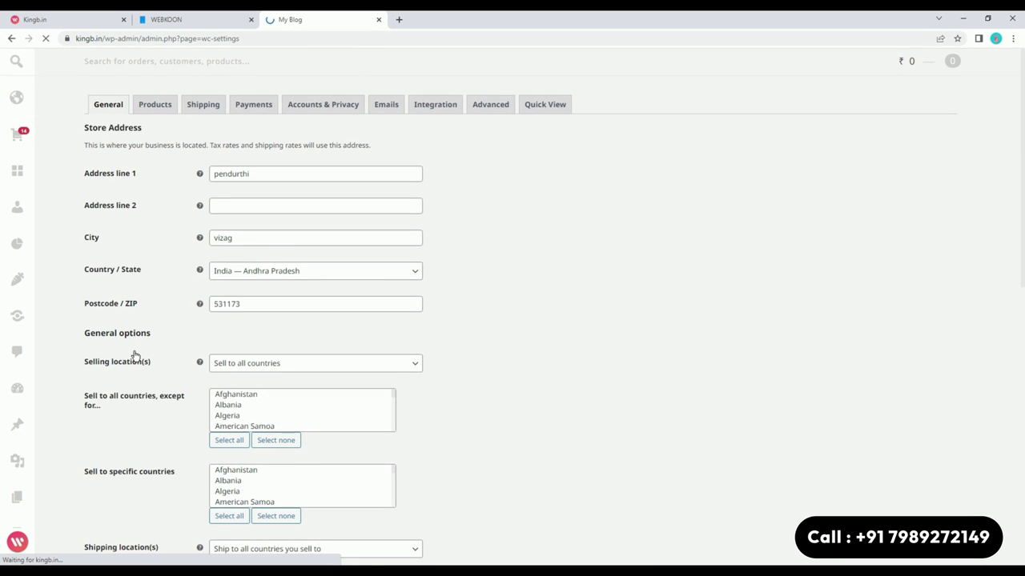
{"action": "left_click", "coordinate": [486, 111]}
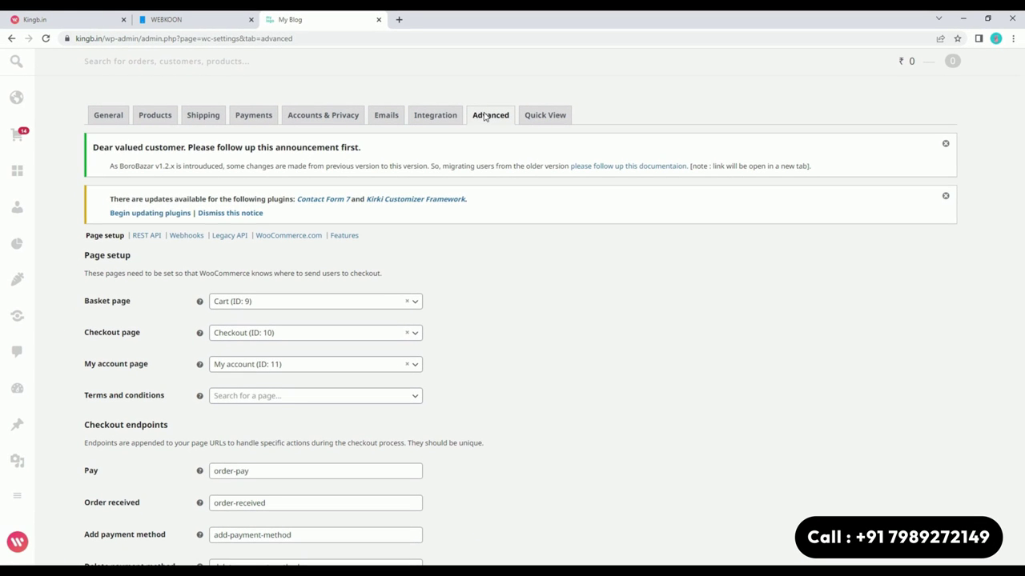
Generate a REST API key with Read/Write permission and description 'webkoon'.
{"action": "left_click", "coordinate": [146, 235]}
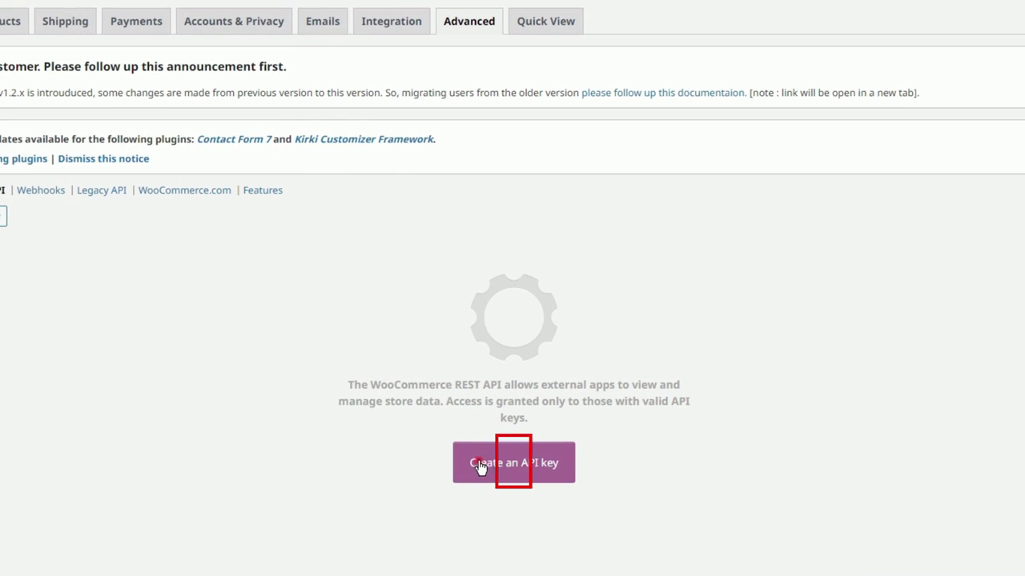
{"action": "left_click", "coordinate": [479, 467]}
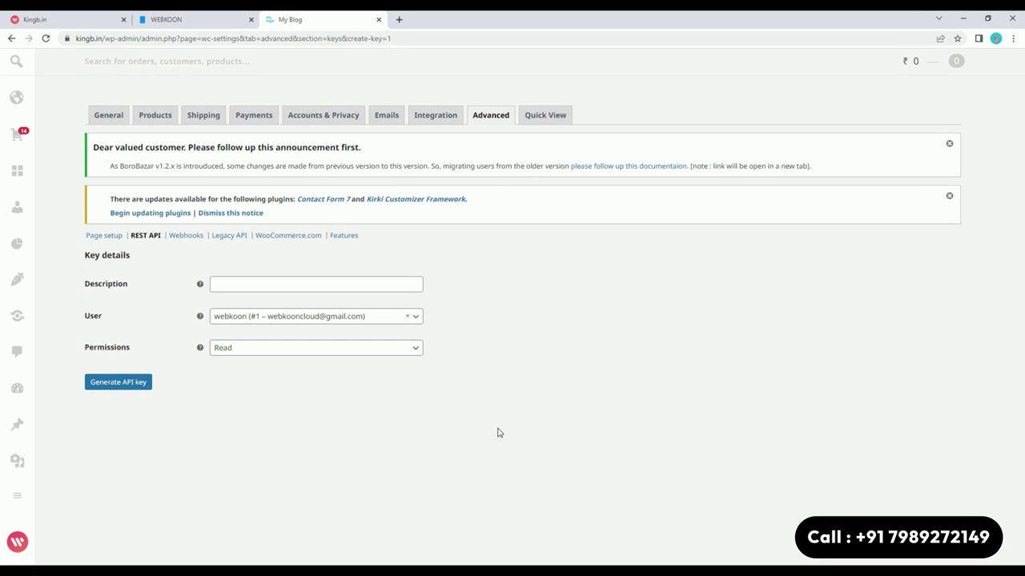
{"action": "left_click", "coordinate": [406, 355]}
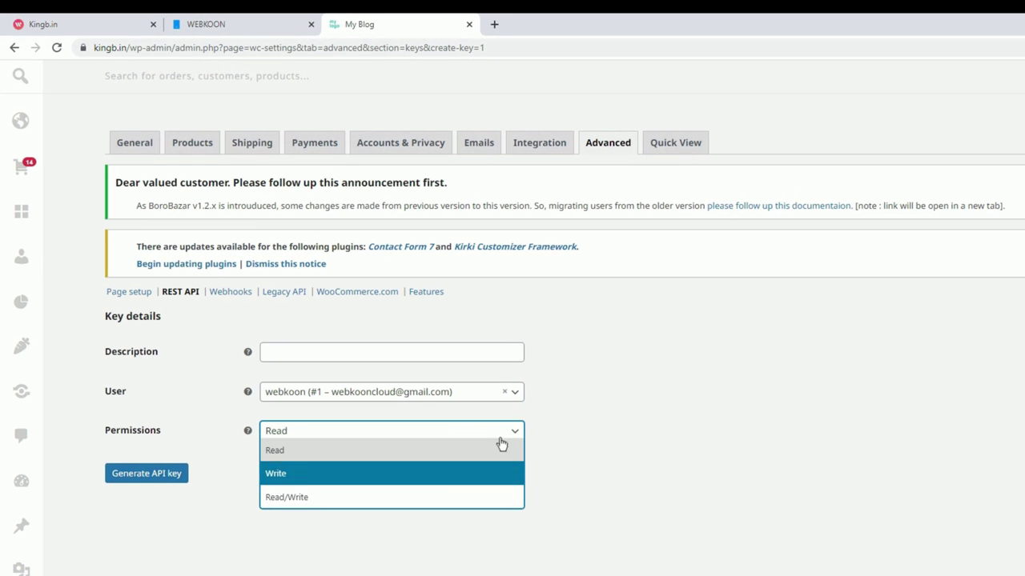
{"action": "left_click", "coordinate": [451, 501]}
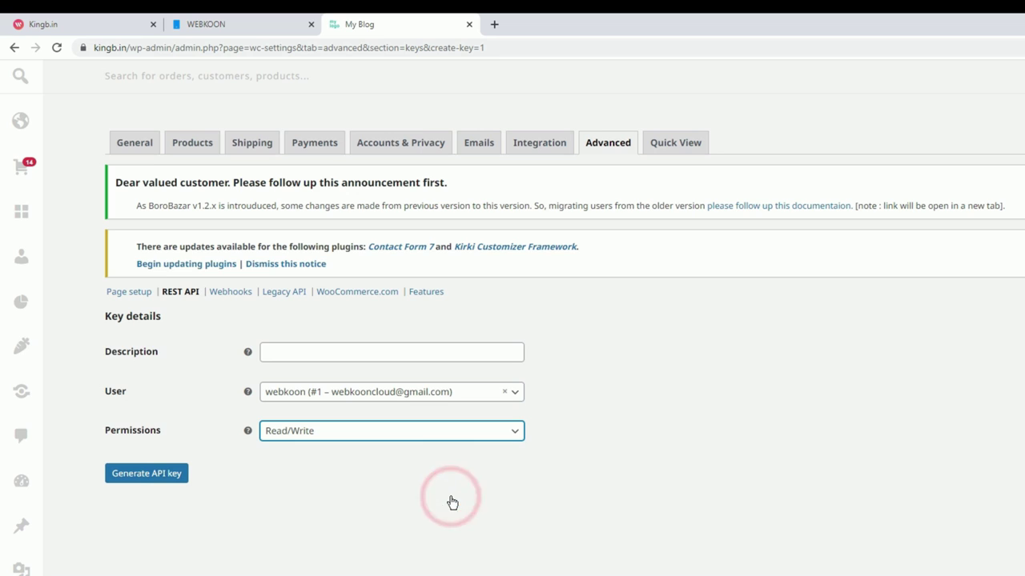
{"action": "left_click", "coordinate": [349, 345]}
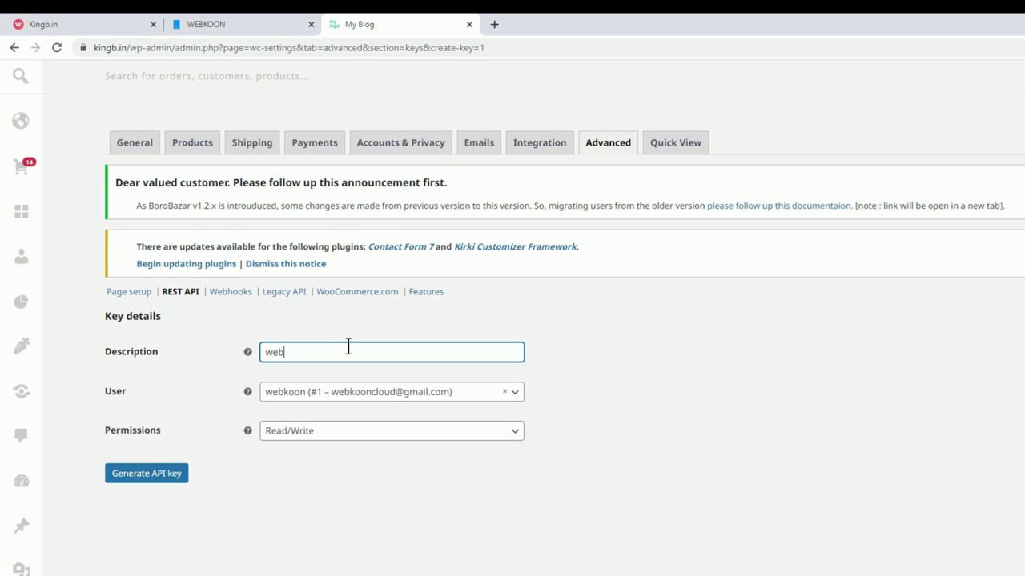
{"action": "type", "text": "webkoon"}
{"action": "left_click", "coordinate": [158, 484]}
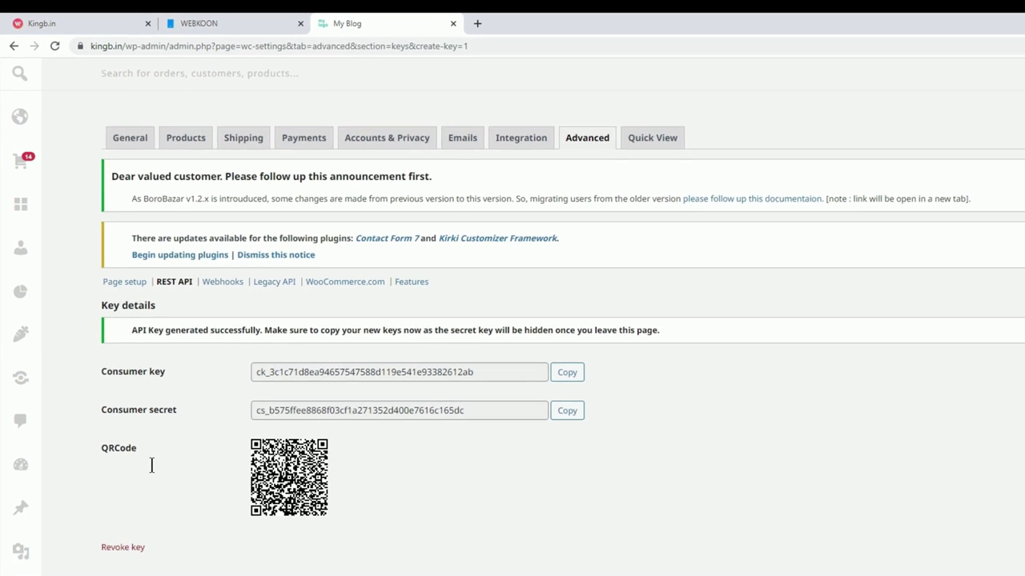
Copy the new consumer key into the form's WooCommerce Consumer Key field.
{"action": "left_click", "coordinate": [477, 313]}
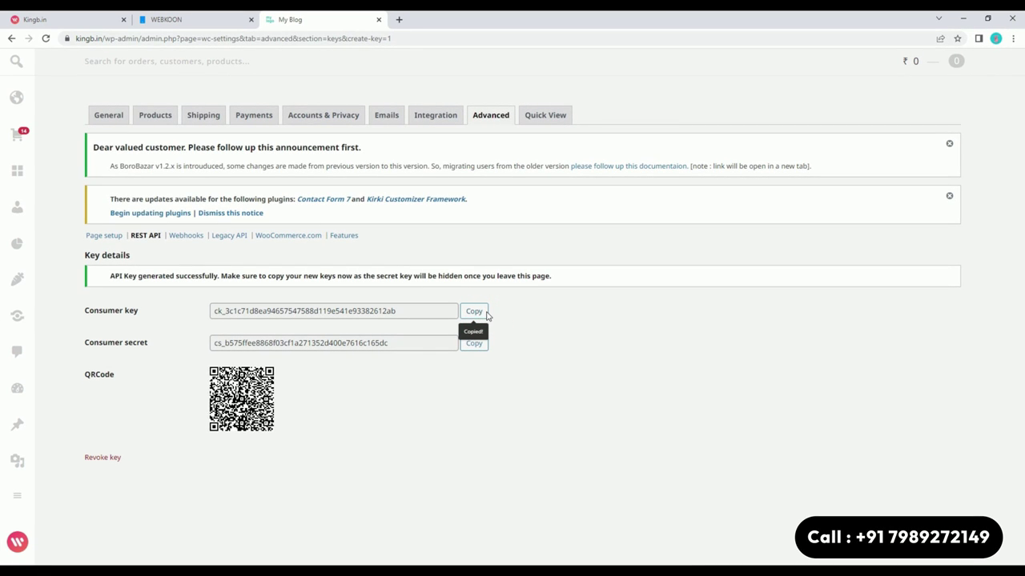
{"action": "left_click", "coordinate": [176, 20]}
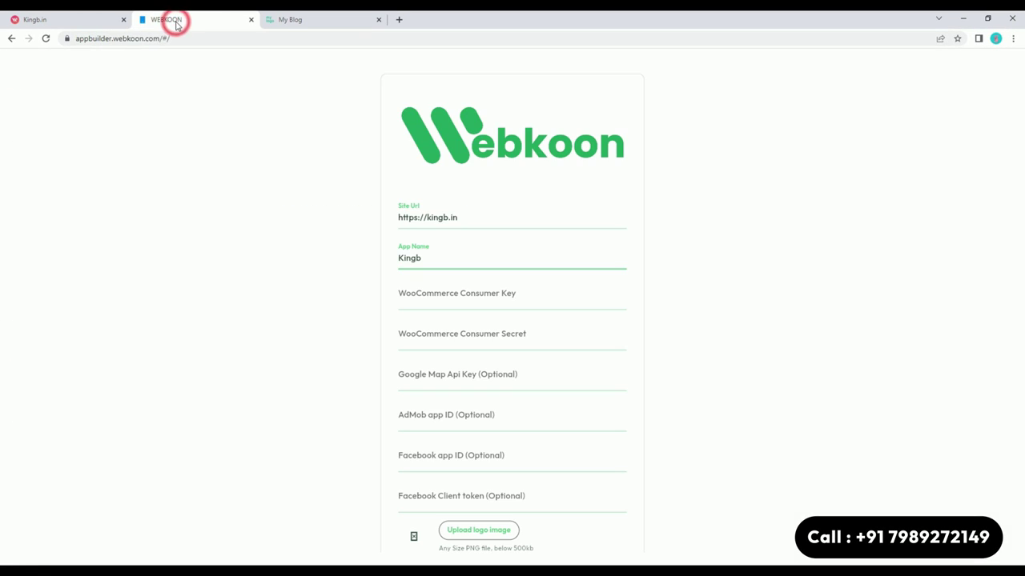
{"action": "left_click", "coordinate": [437, 293]}
{"action": "key", "text": "ctrl+v"}
{"action": "right_click", "coordinate": [438, 297]}
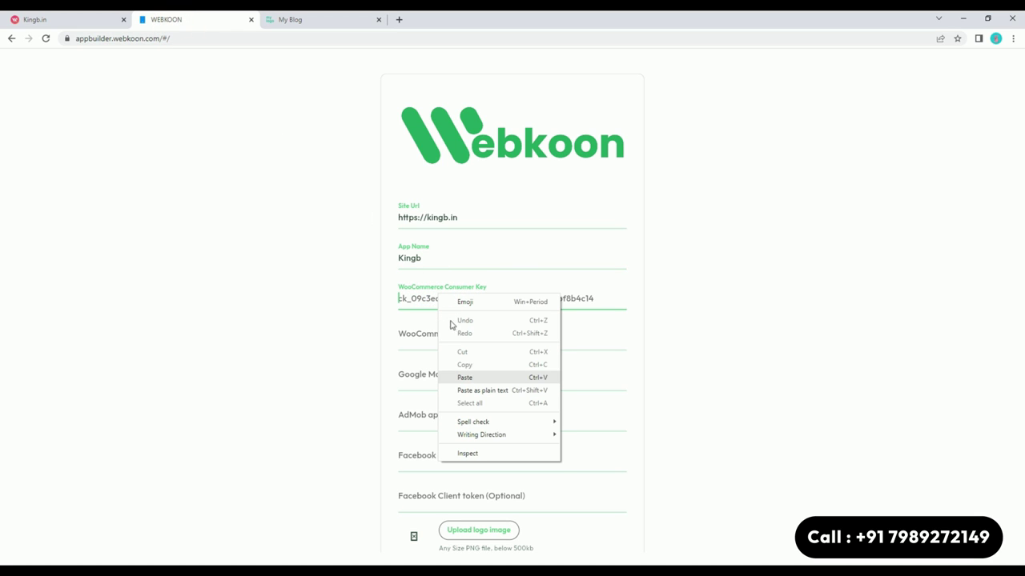
{"action": "left_click", "coordinate": [476, 380]}
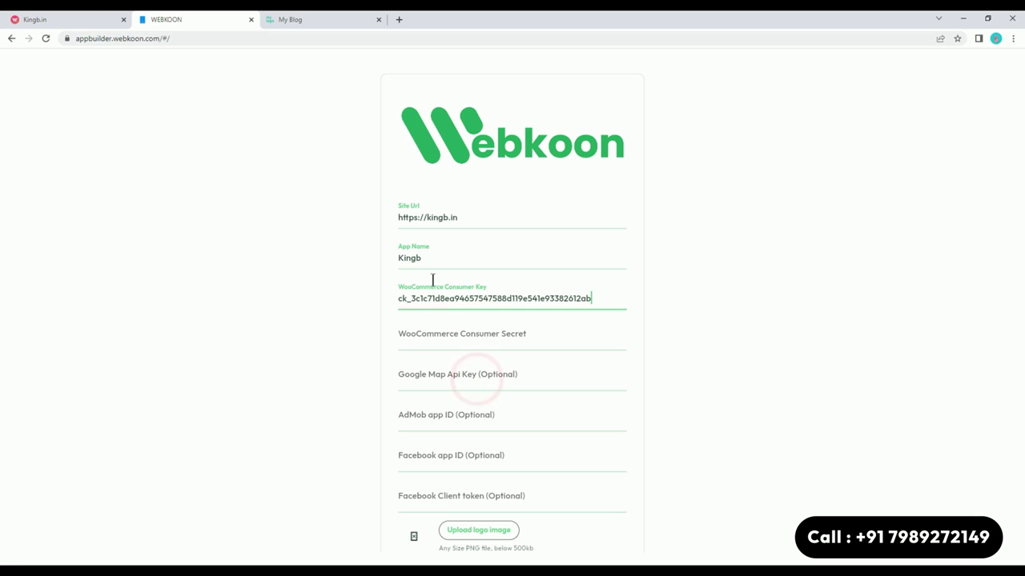
Copy the consumer secret from WordPress into the form's Consumer Secret field.
{"action": "left_click", "coordinate": [316, 14]}
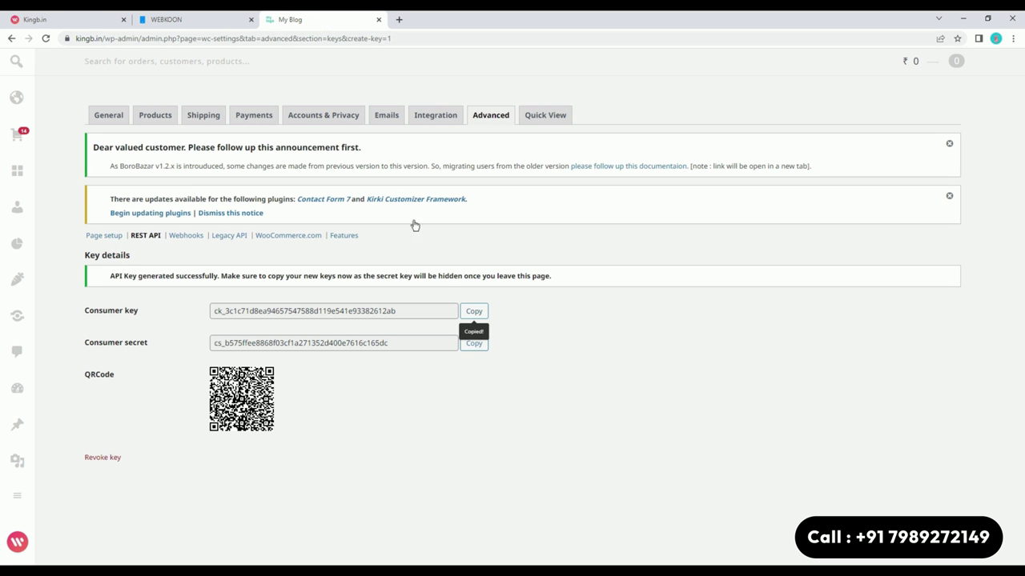
{"action": "left_click", "coordinate": [473, 349]}
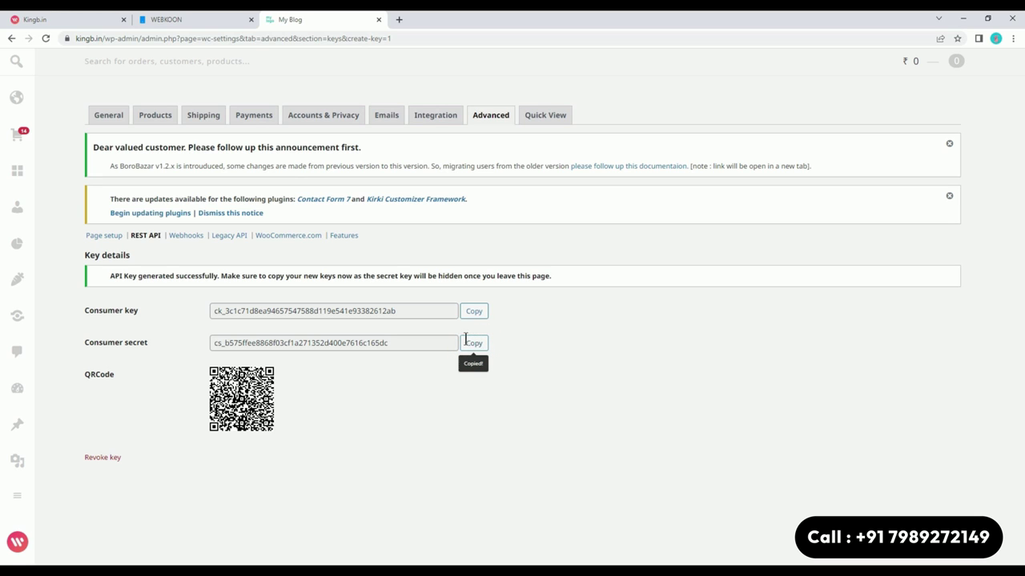
{"action": "left_click", "coordinate": [187, 13]}
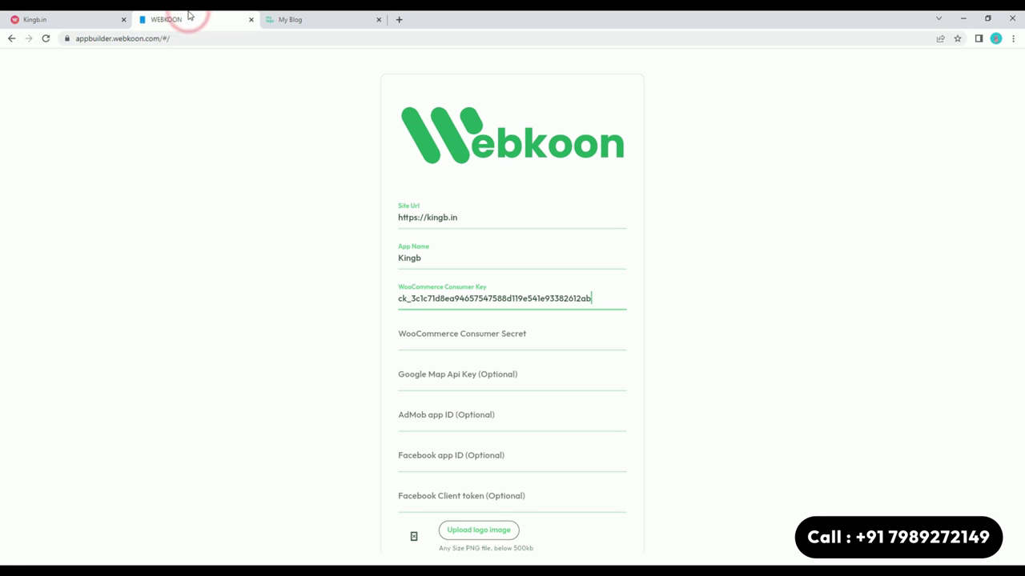
{"action": "right_click", "coordinate": [407, 342]}
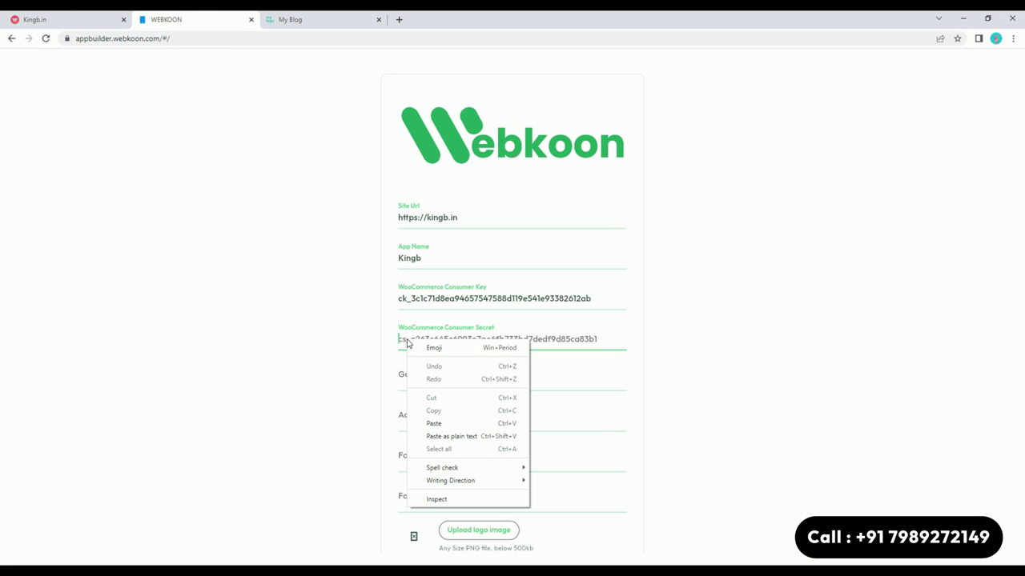
{"action": "left_click", "coordinate": [433, 423]}
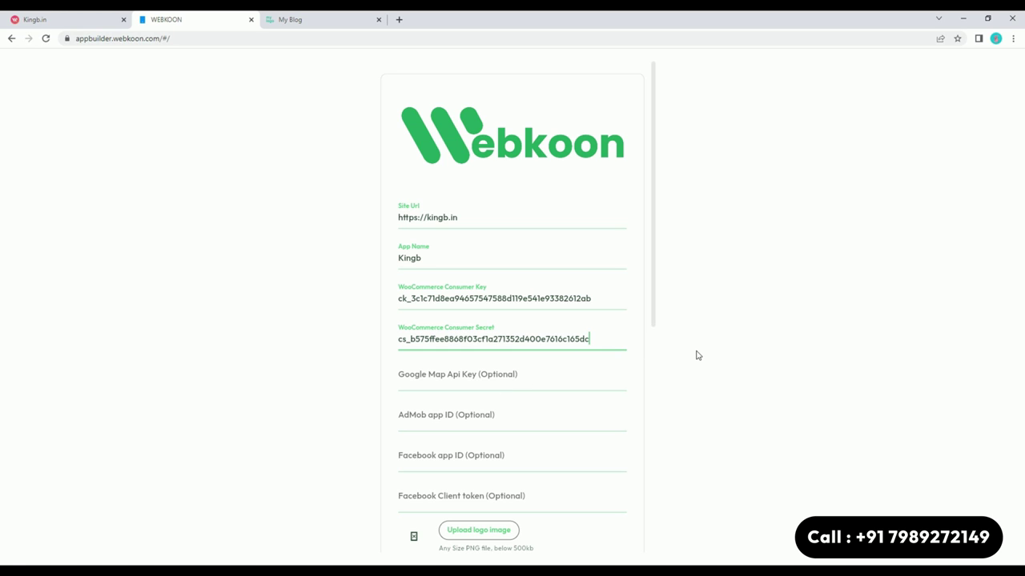
Upload logo.png from the kingb folder as the app logo.
{"action": "left_click_drag", "start_coordinate": [653, 312], "coordinate": [653, 445]}
{"action": "left_click_drag", "start_coordinate": [653, 474], "coordinate": [653, 473]}
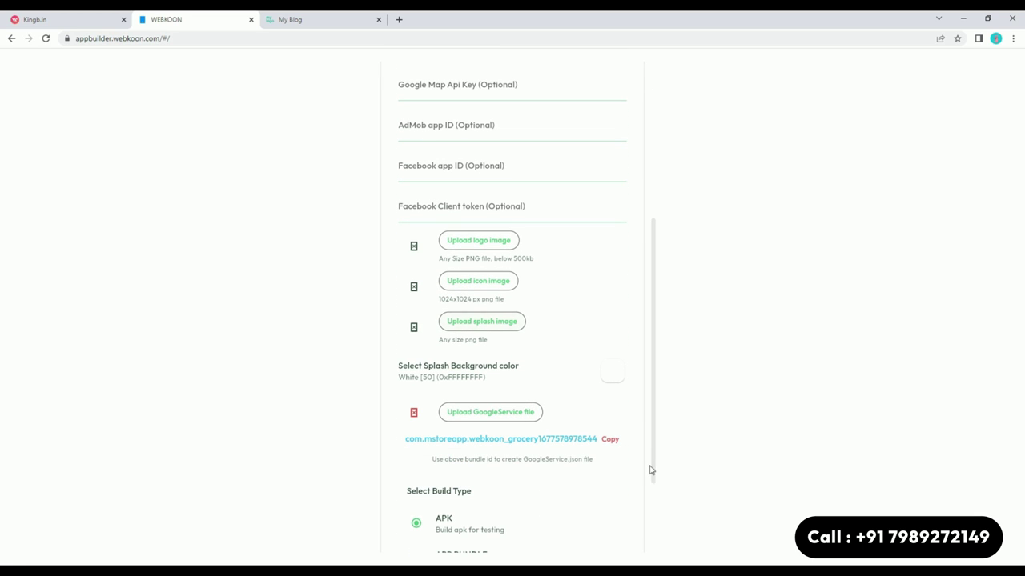
{"action": "left_click", "coordinate": [477, 281]}
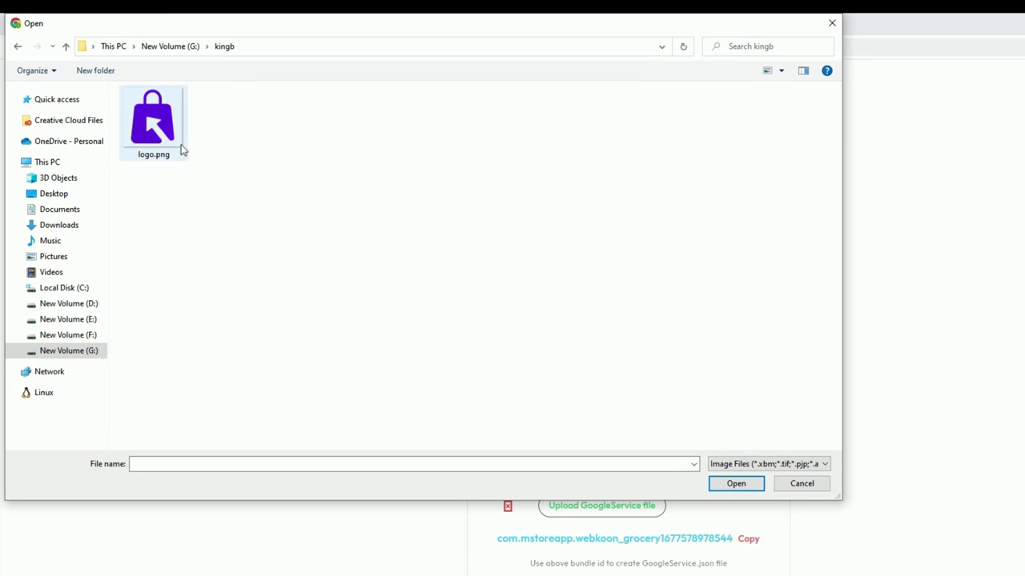
{"action": "left_click", "coordinate": [164, 140]}
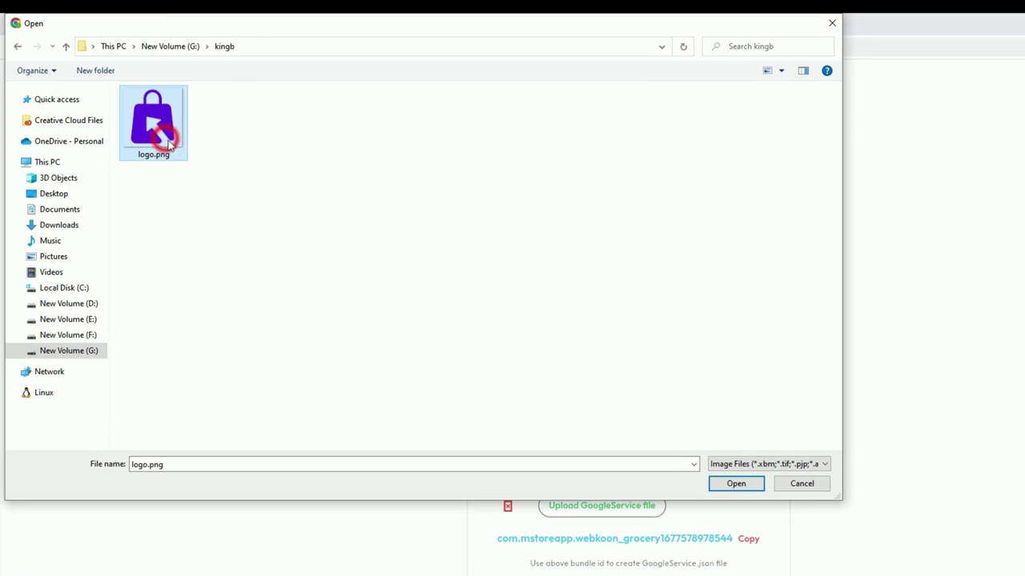
{"action": "left_click", "coordinate": [727, 484]}
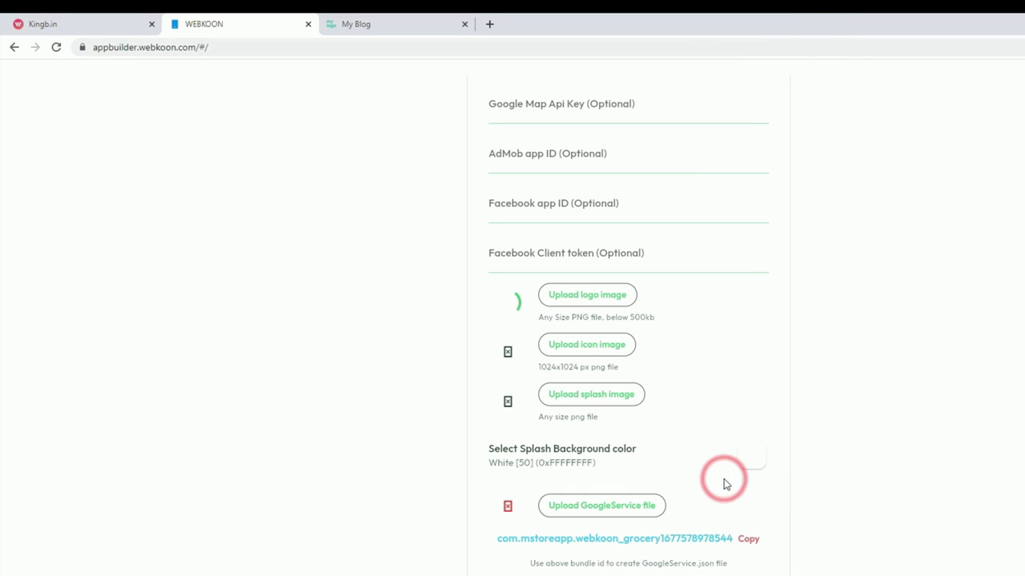
Use logo.png for the app icon and splash image, then copy the bundle id.
{"action": "left_click", "coordinate": [555, 350]}
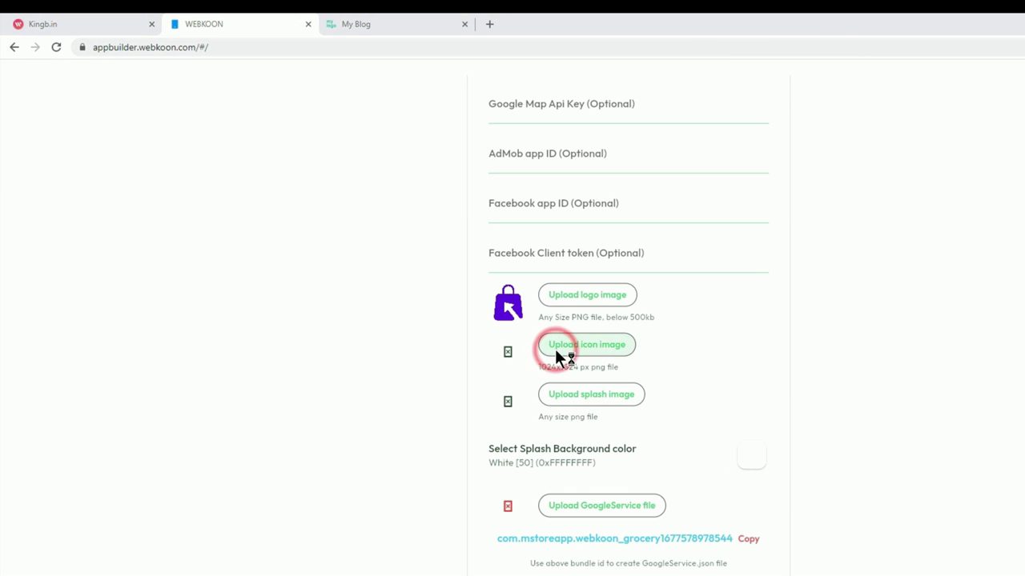
{"action": "left_click", "coordinate": [168, 135]}
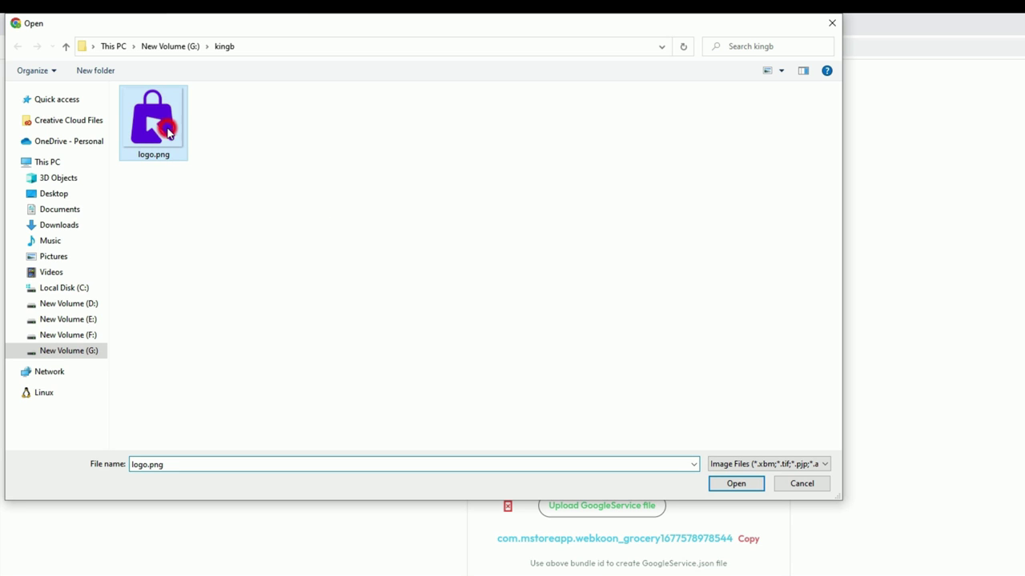
{"action": "left_click", "coordinate": [753, 486]}
{"action": "left_click", "coordinate": [599, 402]}
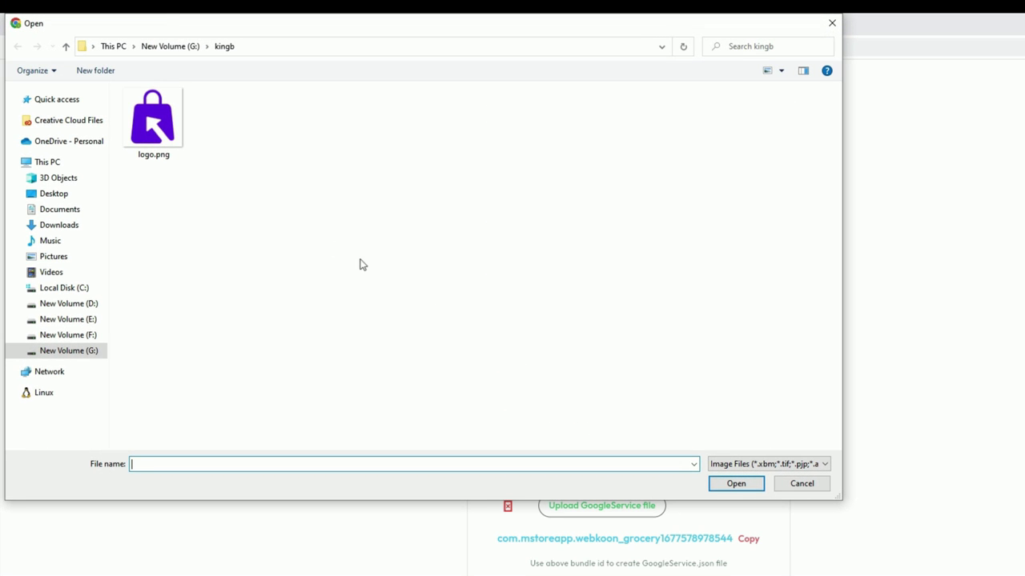
{"action": "left_click", "coordinate": [154, 133]}
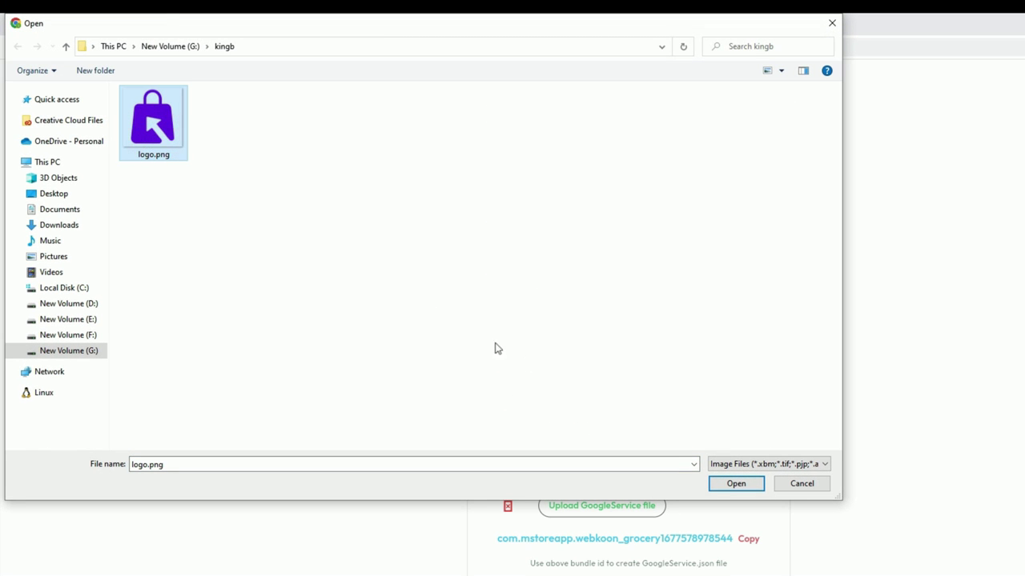
{"action": "left_click", "coordinate": [730, 483]}
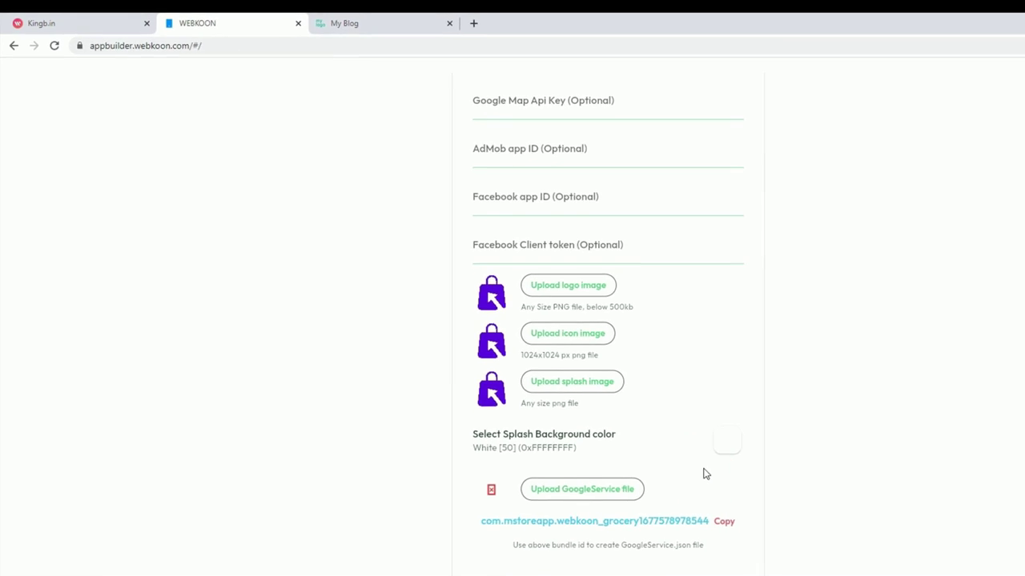
{"action": "left_click", "coordinate": [609, 440]}
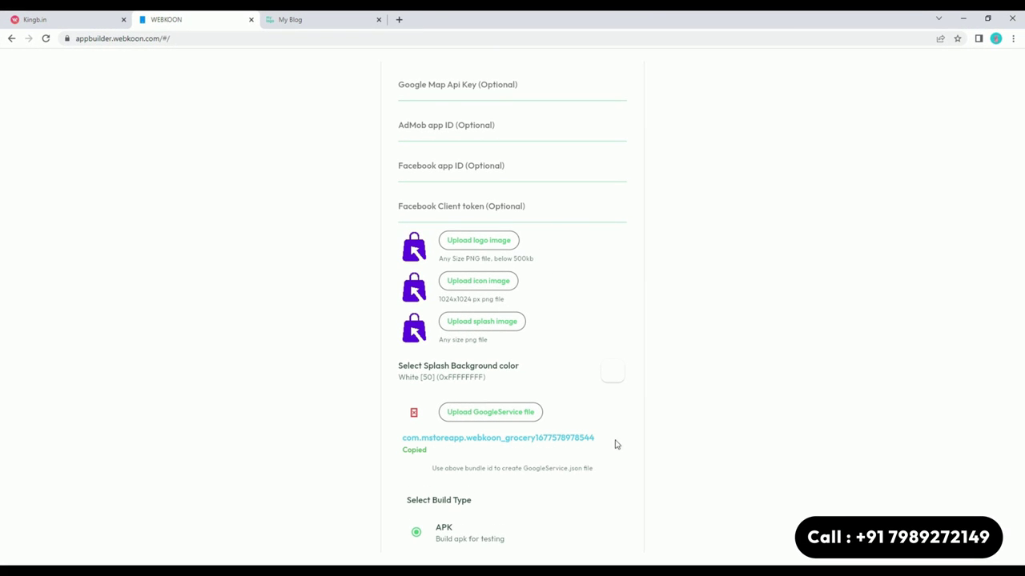
Search Google for 'firebase' in a new tab and open the Firebase site.
{"action": "left_click", "coordinate": [400, 20]}
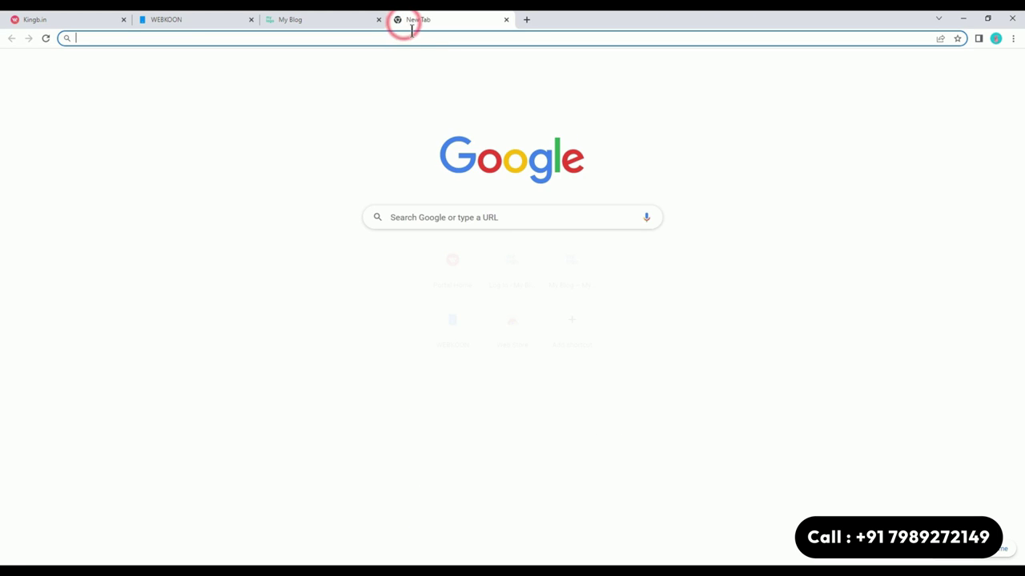
{"action": "left_click", "coordinate": [415, 35]}
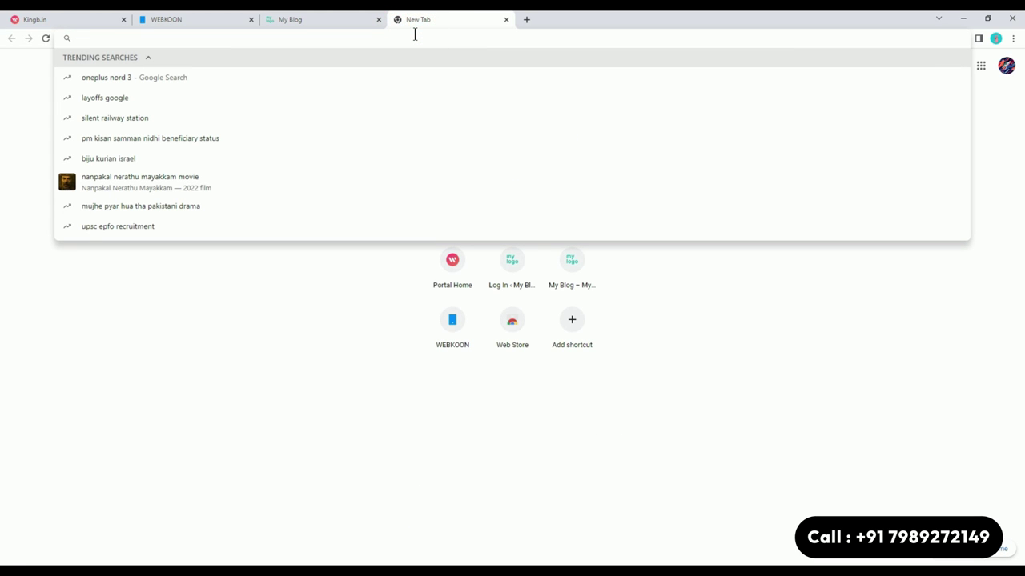
{"action": "type", "text": "fire"}
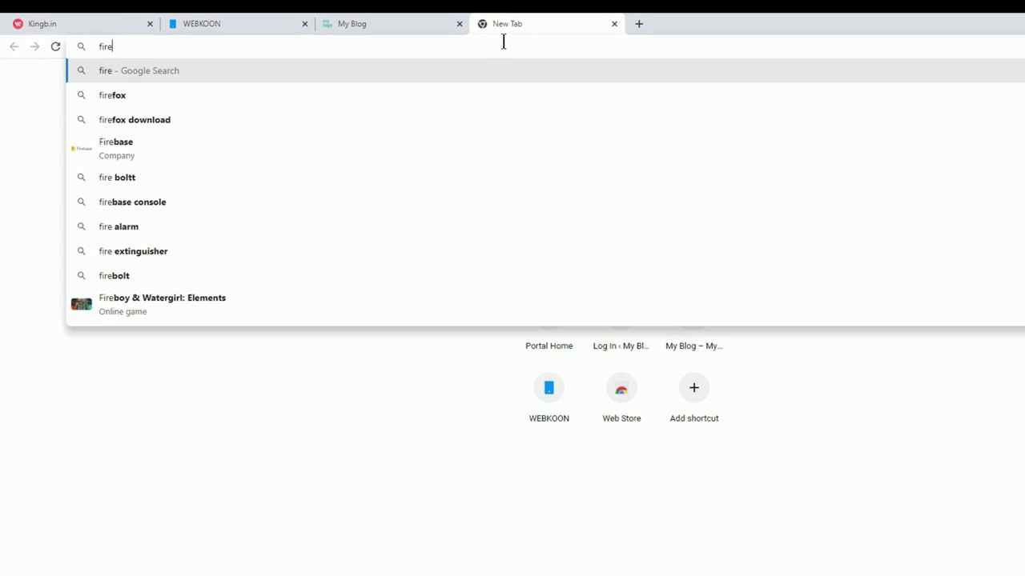
{"action": "type", "text": "bas"}
{"action": "type", "text": "e"}
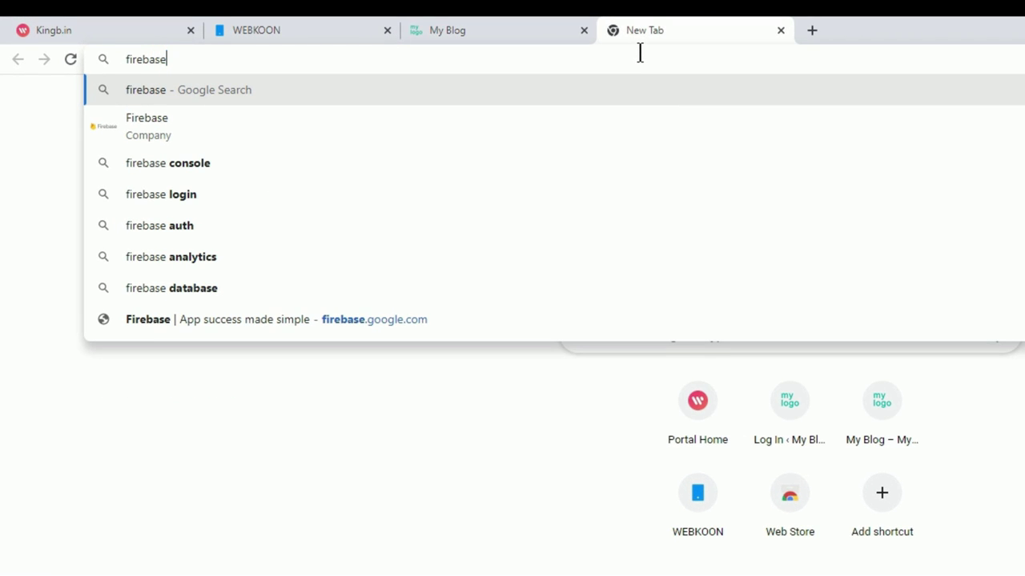
{"action": "key", "text": "Return"}
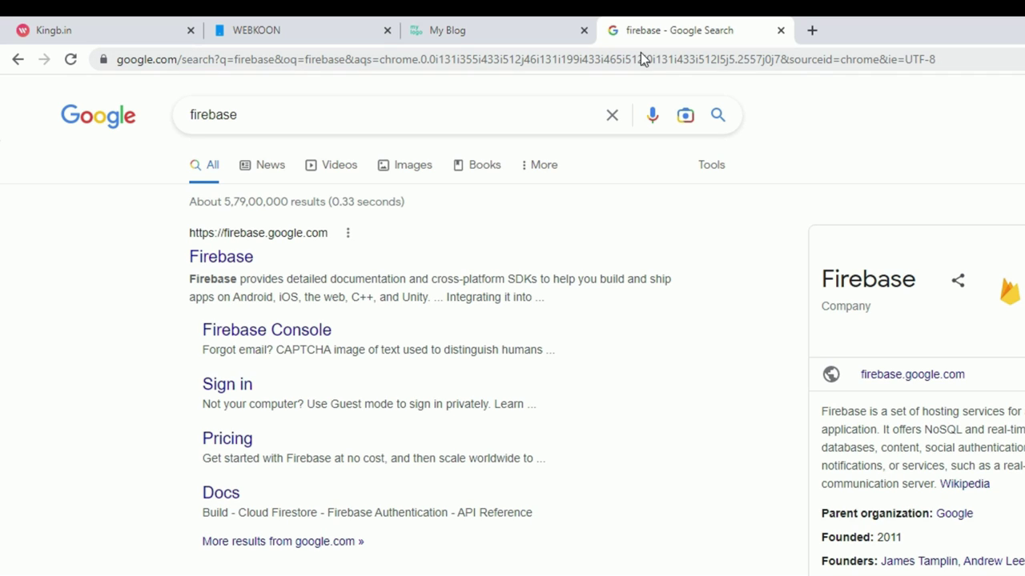
{"action": "left_click", "coordinate": [235, 258]}
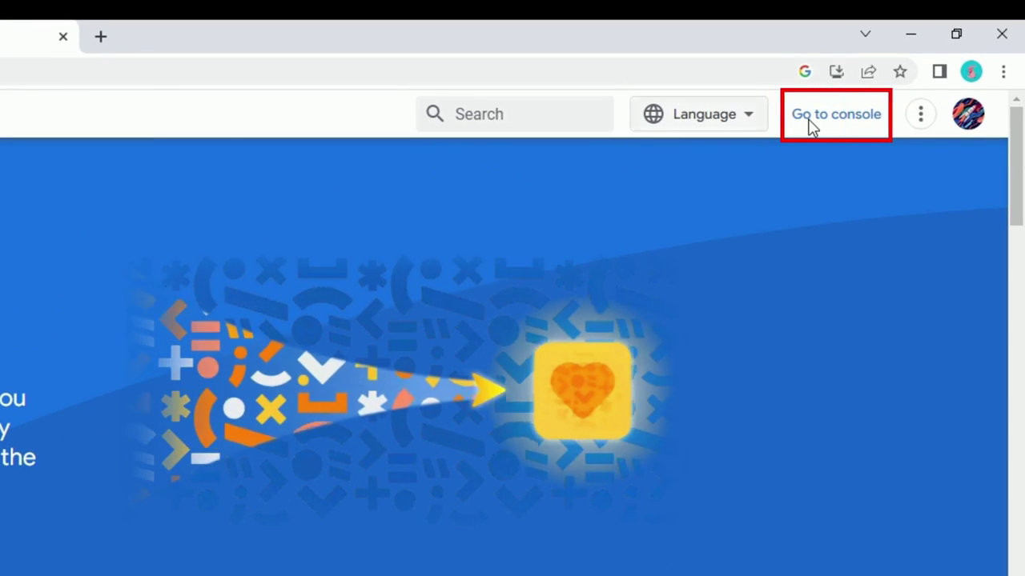
In the Firebase console, start a project named 'kingb' and confirm business use.
{"action": "left_click", "coordinate": [811, 121]}
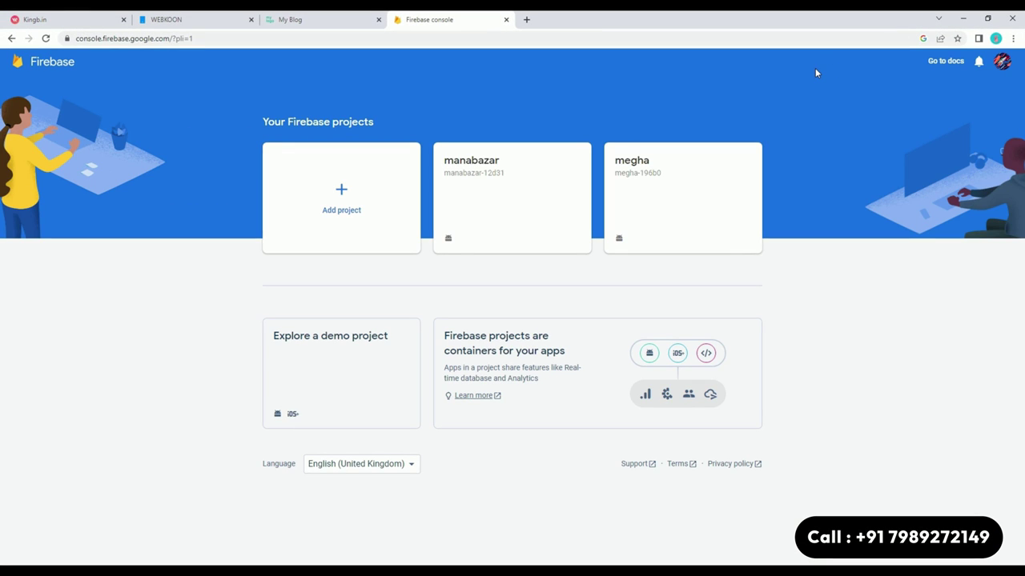
{"action": "left_click", "coordinate": [344, 190]}
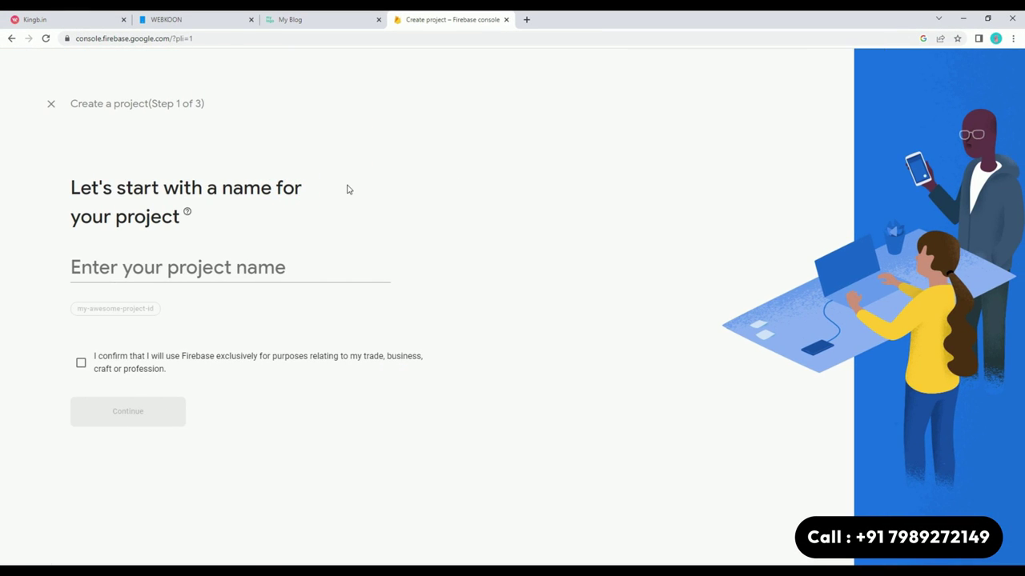
{"action": "left_click", "coordinate": [235, 272]}
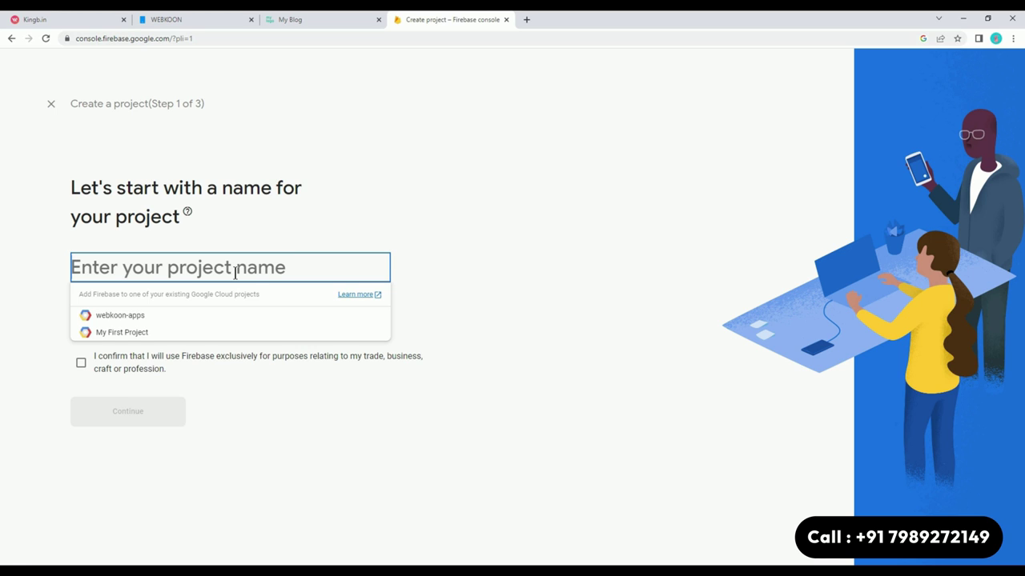
{"action": "type", "text": "kingb"}
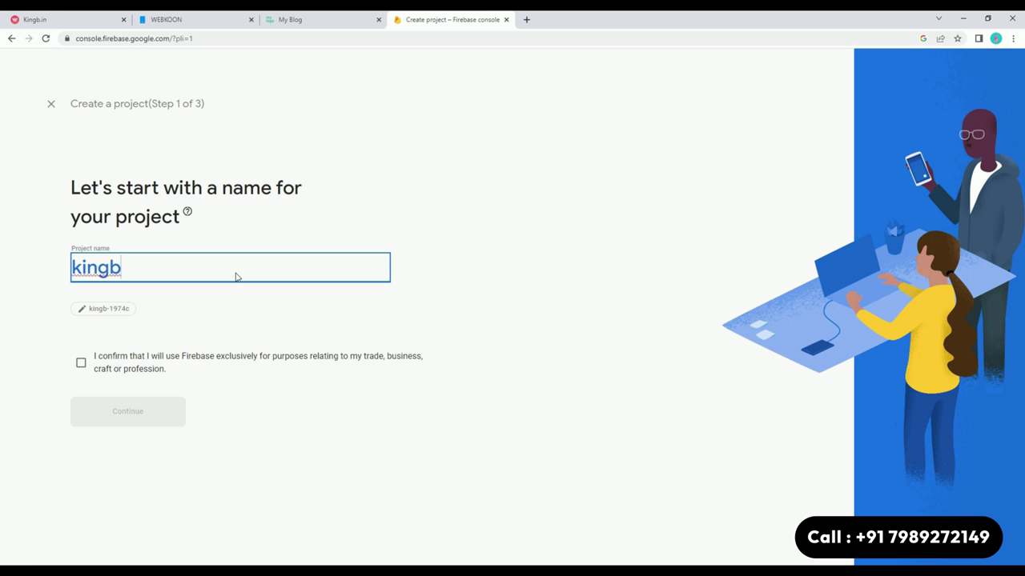
{"action": "left_click", "coordinate": [81, 362]}
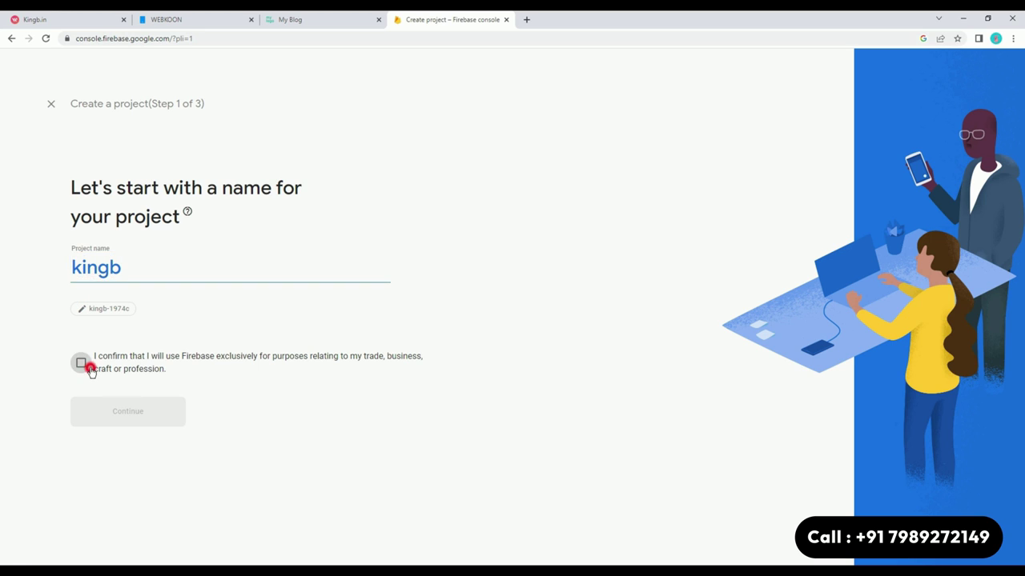
Keep Google Analytics on with Default Account for Firebase, create kingb, and open it.
{"action": "left_click", "coordinate": [110, 422]}
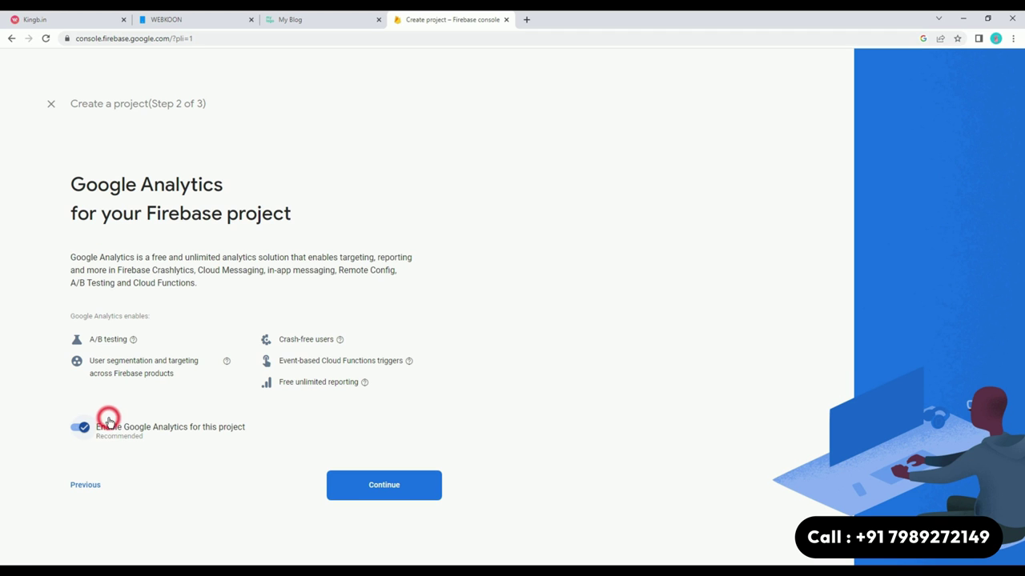
{"action": "left_click", "coordinate": [384, 484]}
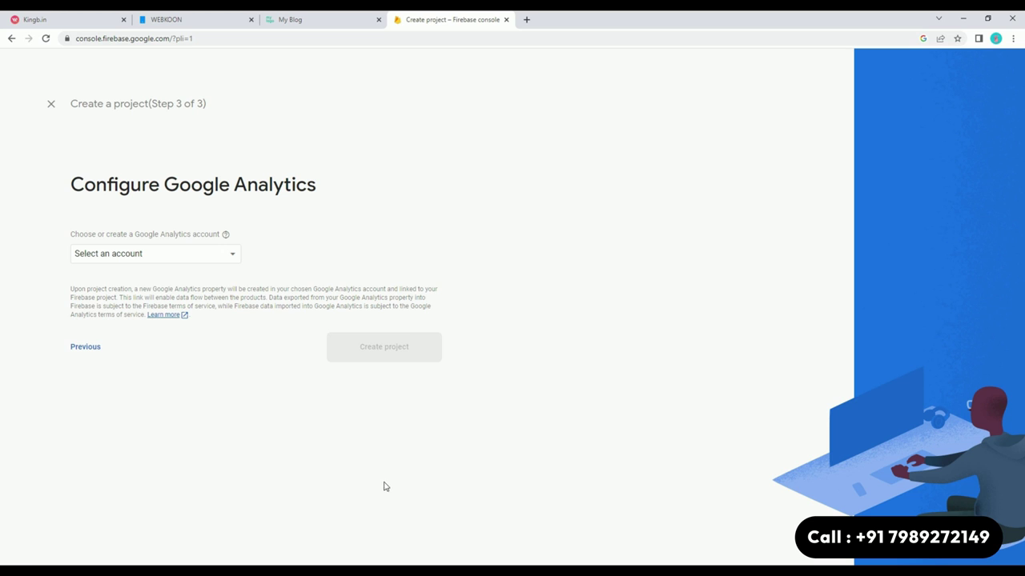
{"action": "left_click", "coordinate": [163, 258]}
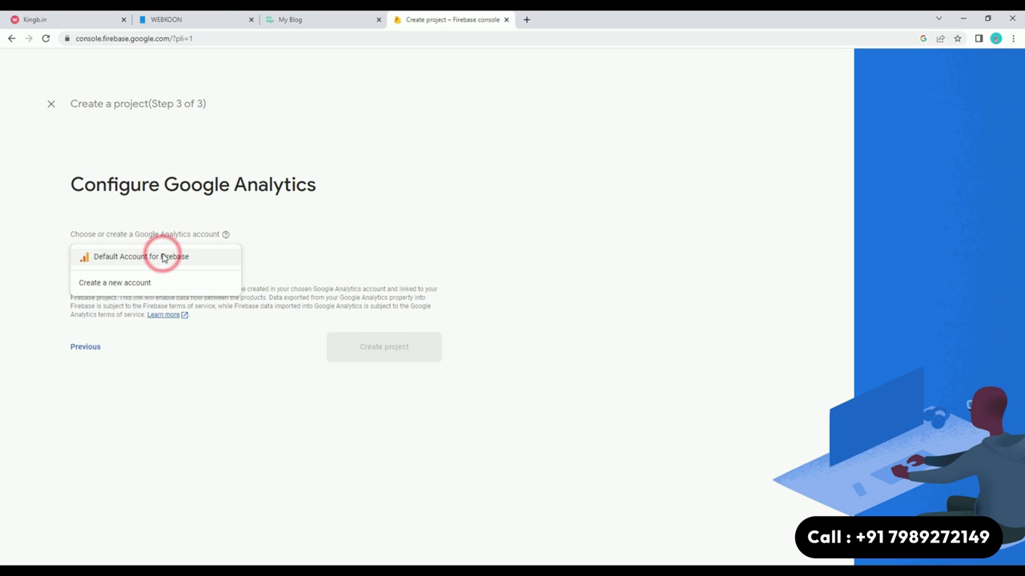
{"action": "left_click", "coordinate": [162, 257]}
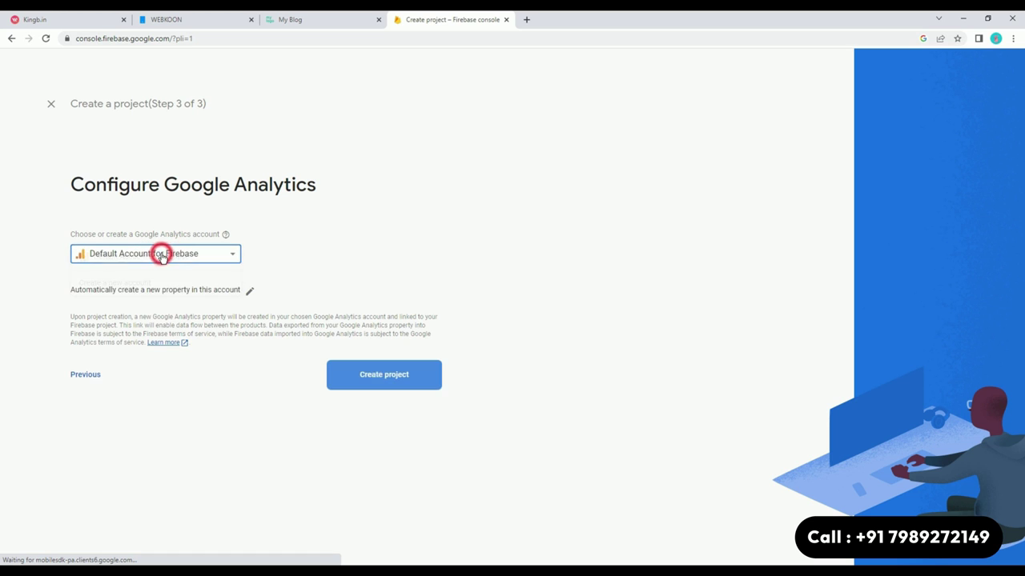
{"action": "left_click", "coordinate": [361, 377]}
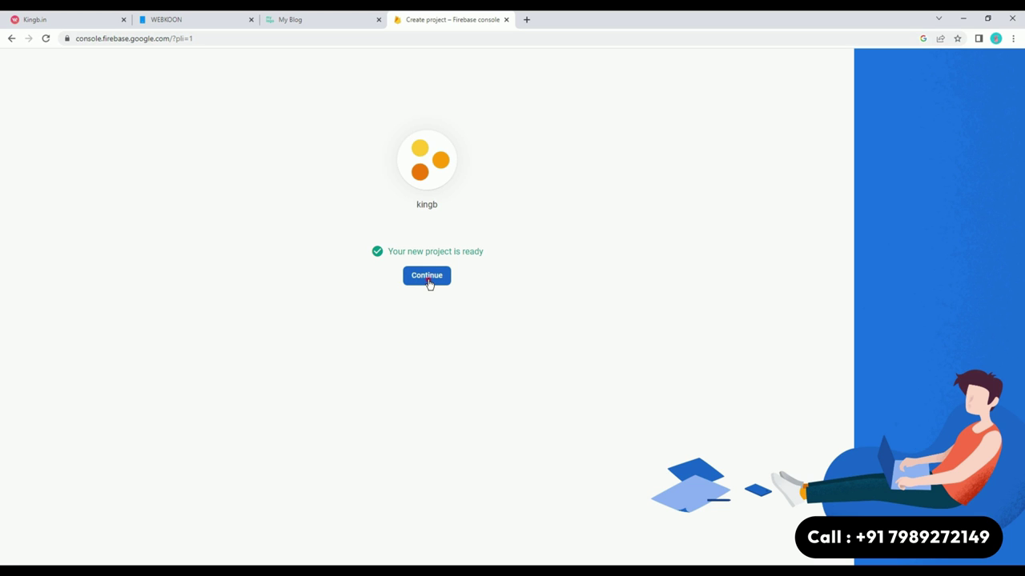
{"action": "left_click", "coordinate": [427, 276]}
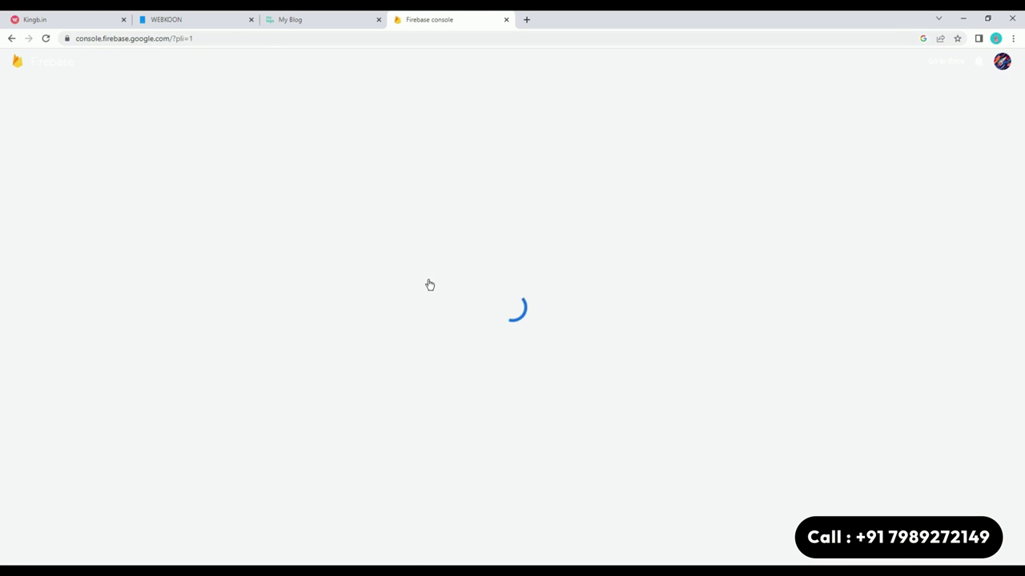